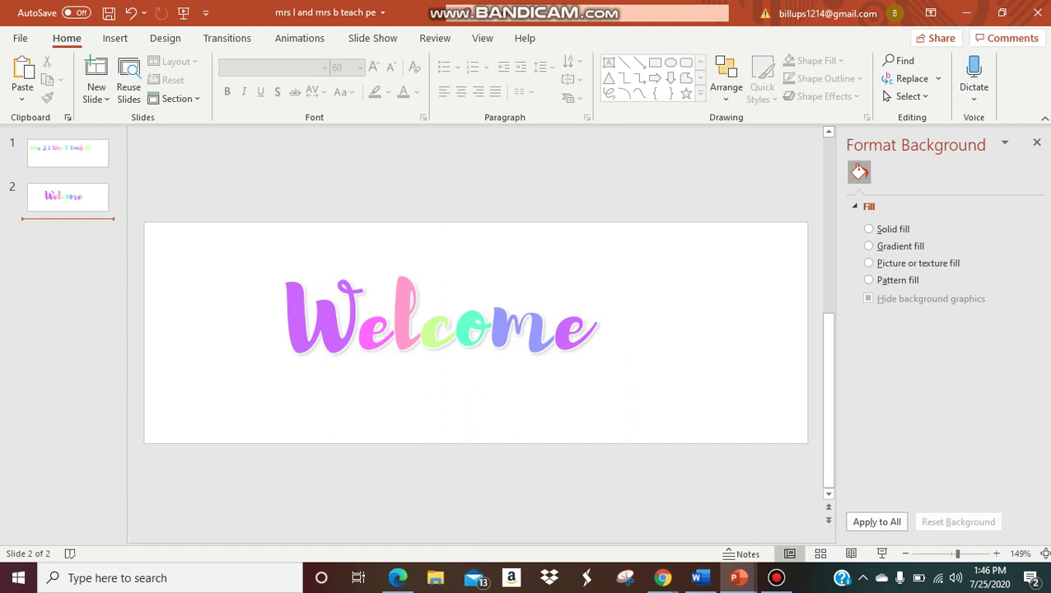
Add a blank slide after slide 2 and place a wide text box reading "Welcome" on it
{"action": "left_click", "coordinate": [114, 38]}
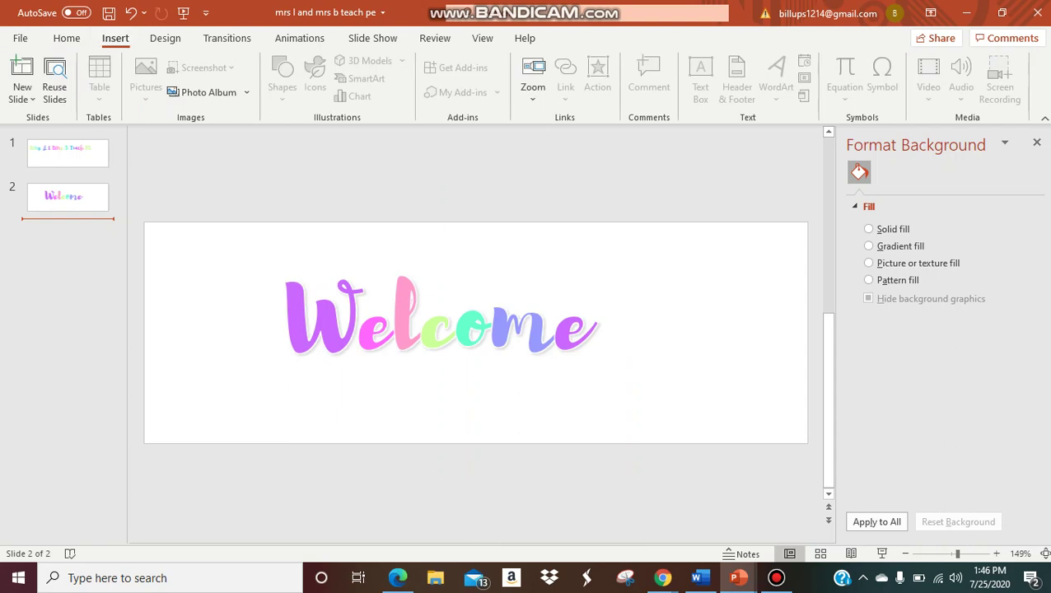
{"action": "left_click", "coordinate": [23, 98]}
{"action": "left_click", "coordinate": [50, 274]}
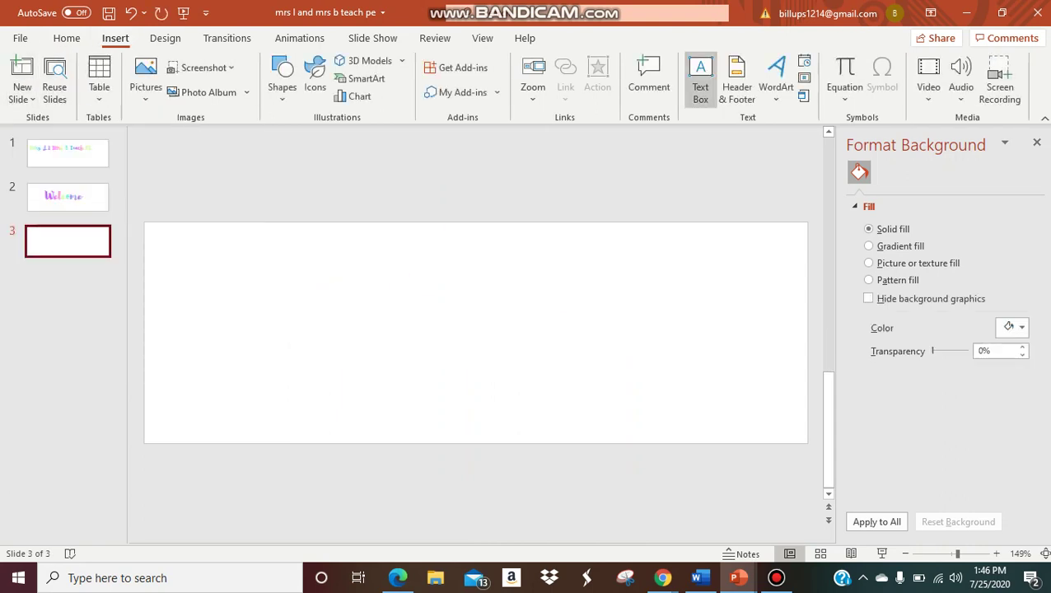
{"action": "left_click", "coordinate": [700, 80]}
{"action": "left_click", "coordinate": [247, 272]}
{"action": "left_click_drag", "start_coordinate": [284, 277], "coordinate": [649, 402]}
{"action": "type", "text": "Welcome"}
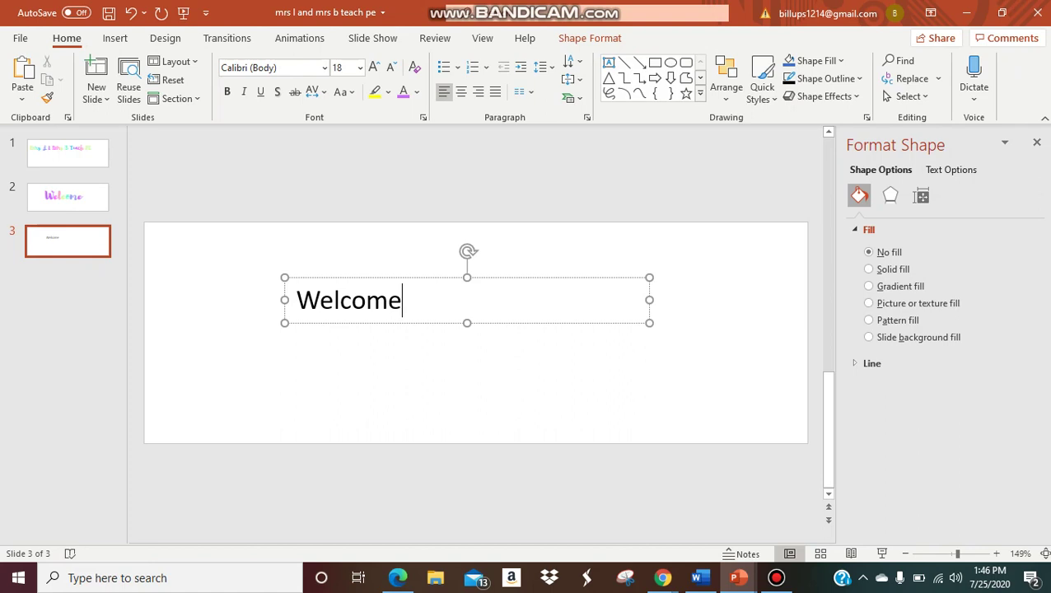
Set the word "Welcome" in the Brusher font at size 60 and select the whole word
{"action": "double_click", "coordinate": [339, 301]}
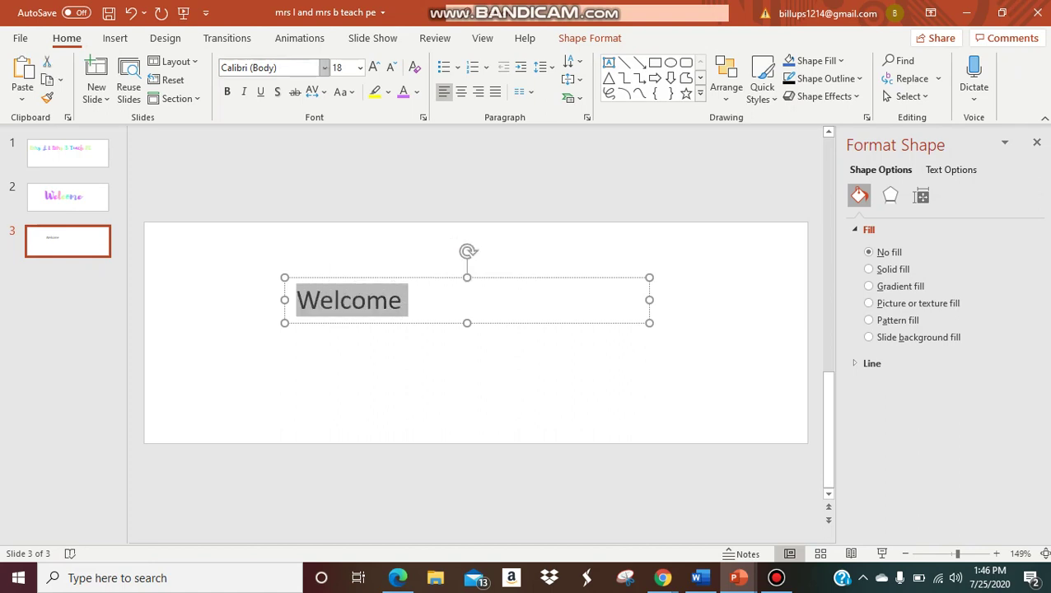
{"action": "left_click", "coordinate": [325, 68]}
{"action": "left_click", "coordinate": [253, 176]}
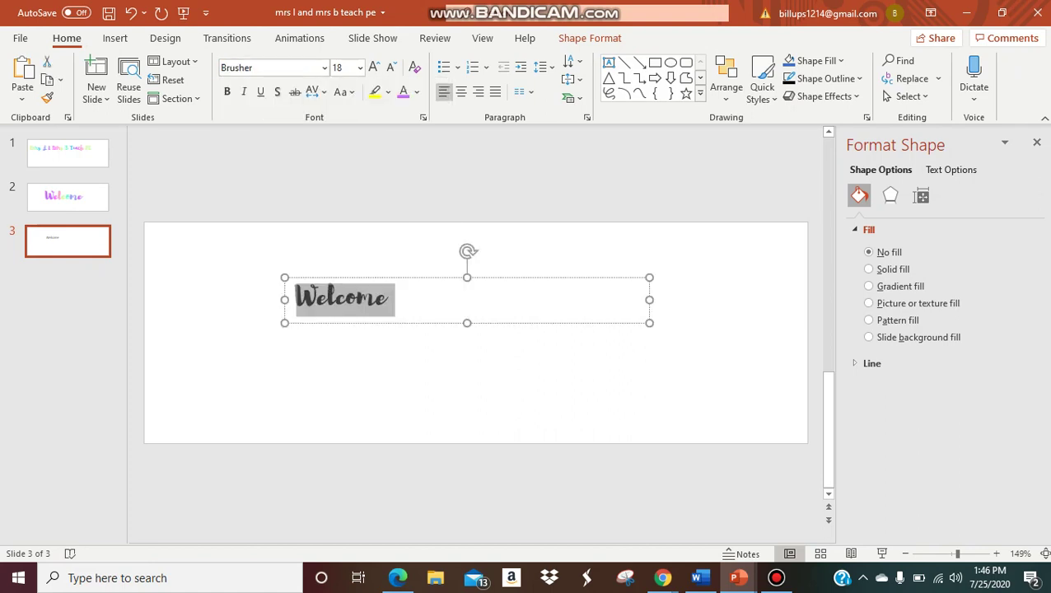
{"action": "type", "text": "60"}
{"action": "key", "text": "Return"}
{"action": "left_click", "coordinate": [594, 337]}
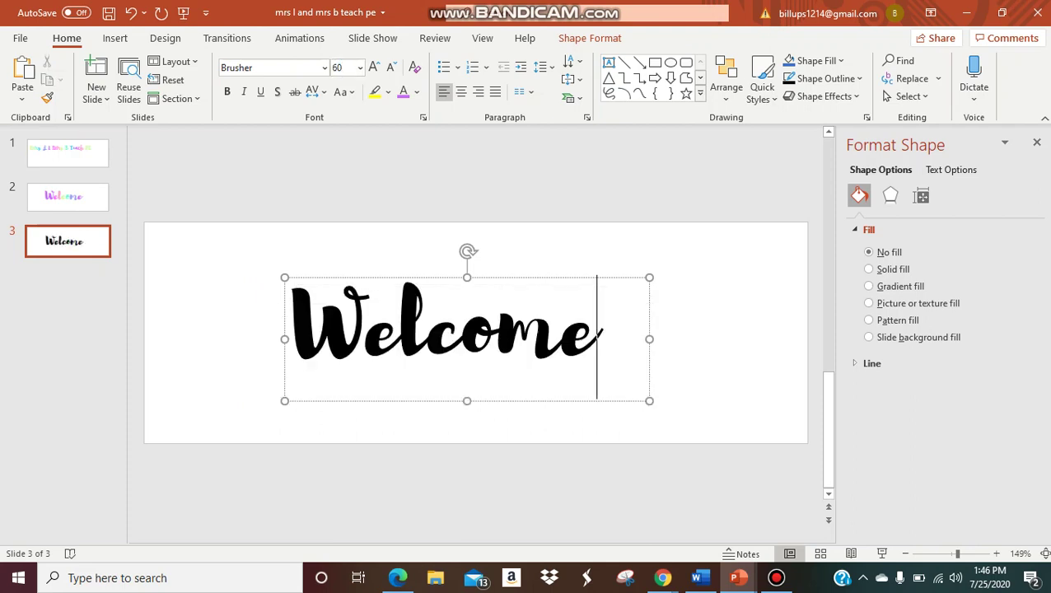
{"action": "left_click_drag", "start_coordinate": [296, 338], "coordinate": [624, 339]}
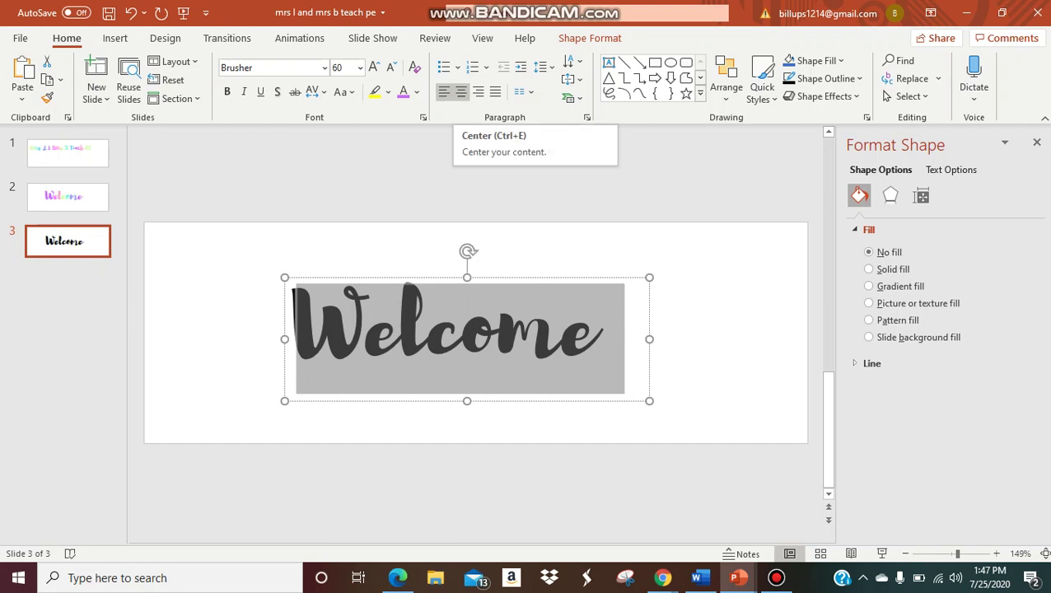
{"action": "left_click", "coordinate": [417, 91]}
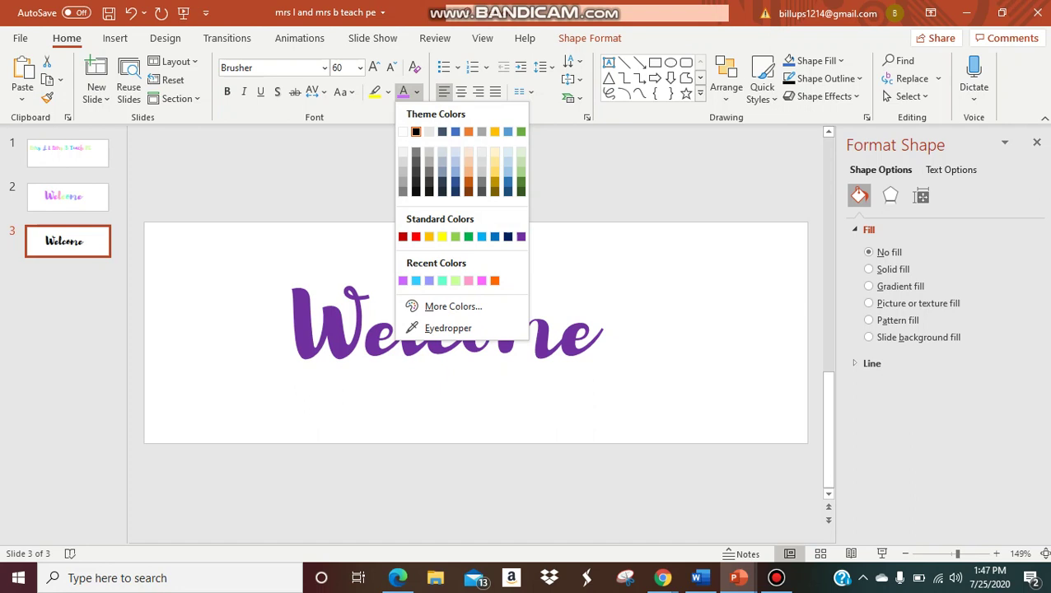
{"action": "left_click", "coordinate": [453, 305]}
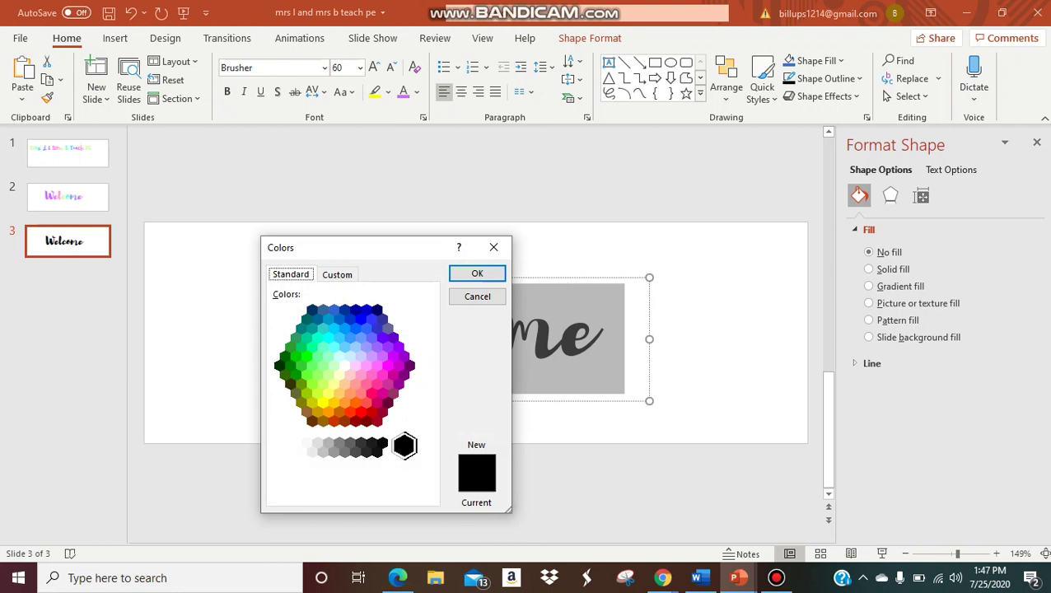
{"action": "left_click", "coordinate": [337, 274]}
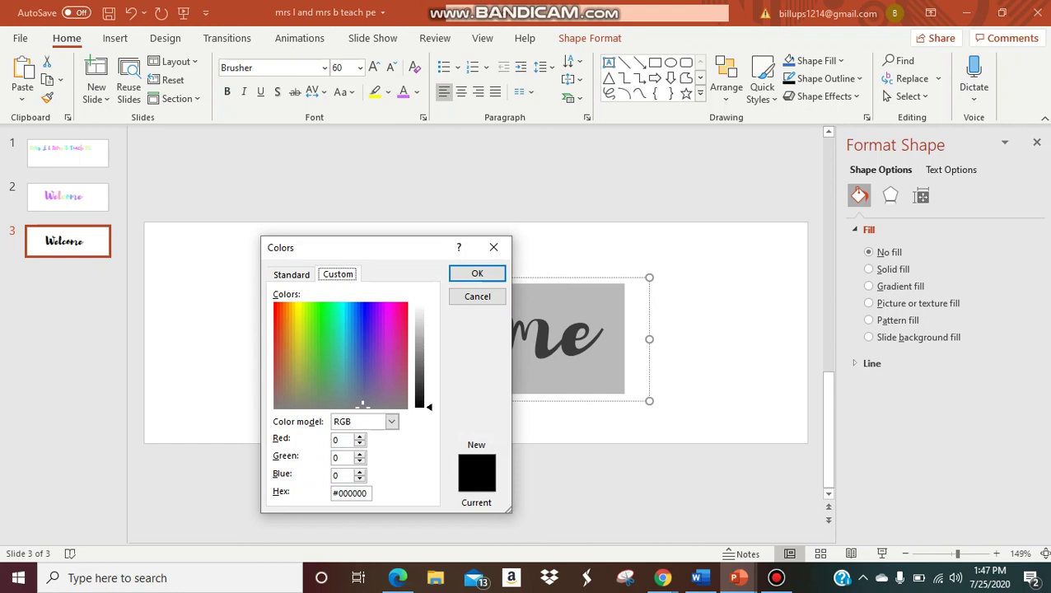
{"action": "left_click", "coordinate": [291, 274]}
{"action": "left_click", "coordinate": [494, 248]}
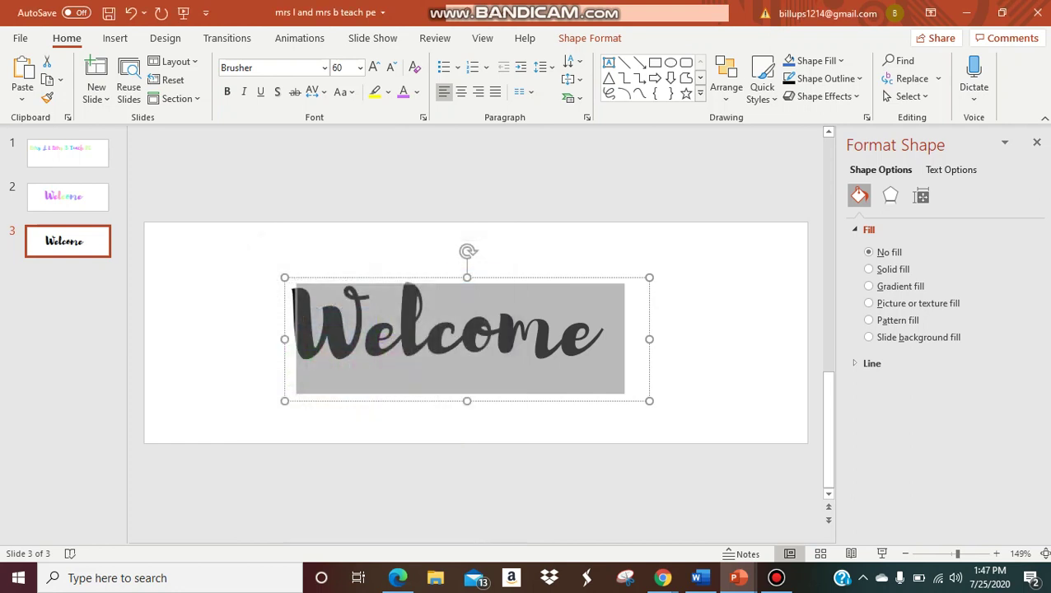
Color the whole word "Welcome" light purple and recolor the letters after the W bright pink, using recent colors
{"action": "left_click", "coordinate": [417, 92]}
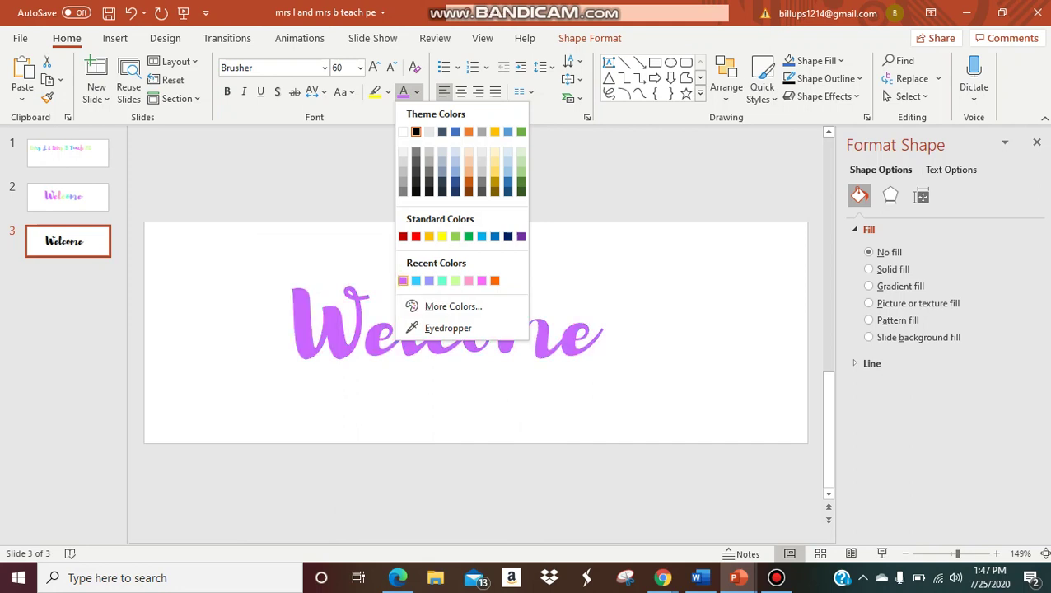
{"action": "left_click", "coordinate": [403, 281]}
{"action": "left_click", "coordinate": [365, 337]}
{"action": "left_click_drag", "start_coordinate": [365, 338], "coordinate": [613, 338]}
{"action": "left_click", "coordinate": [597, 337]}
{"action": "left_click_drag", "start_coordinate": [364, 337], "coordinate": [596, 338]}
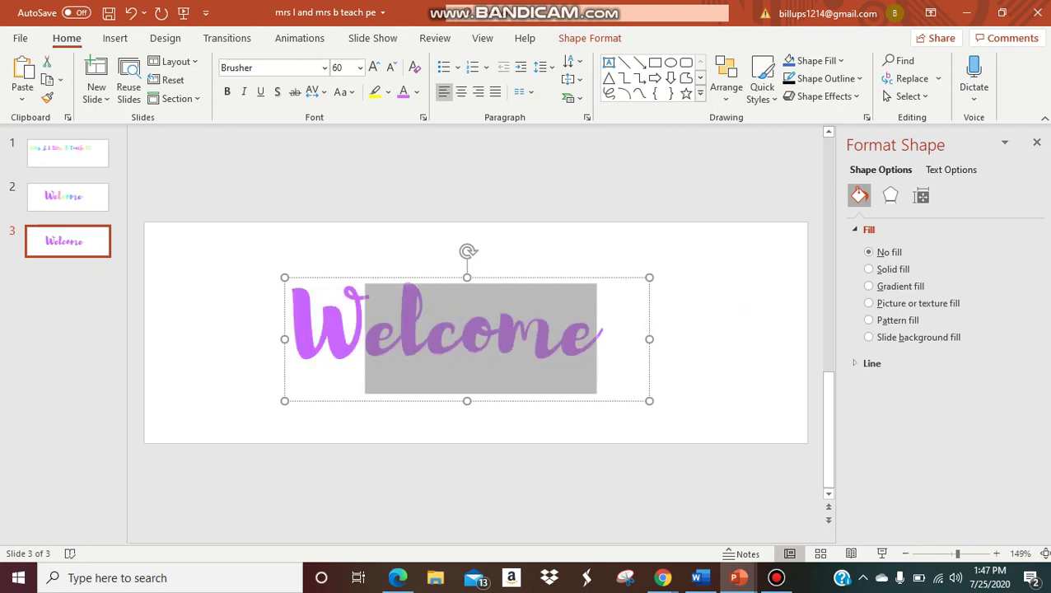
{"action": "left_click", "coordinate": [417, 93]}
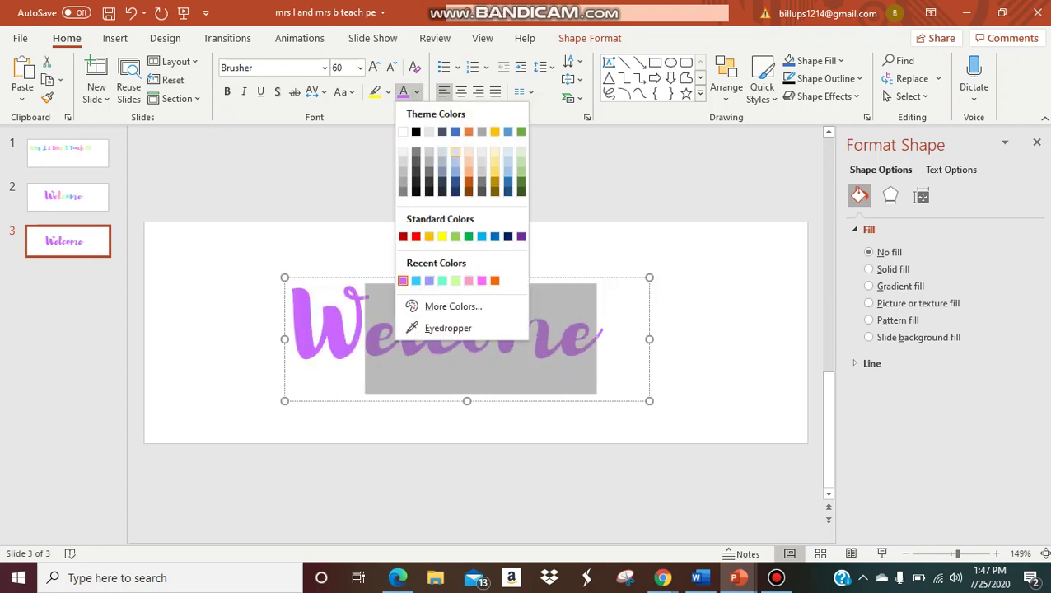
{"action": "left_click", "coordinate": [470, 281]}
Recolor the letters "lcome" soft pink, using a recent font color
{"action": "left_click", "coordinate": [427, 338]}
{"action": "left_click_drag", "start_coordinate": [400, 338], "coordinate": [561, 337]}
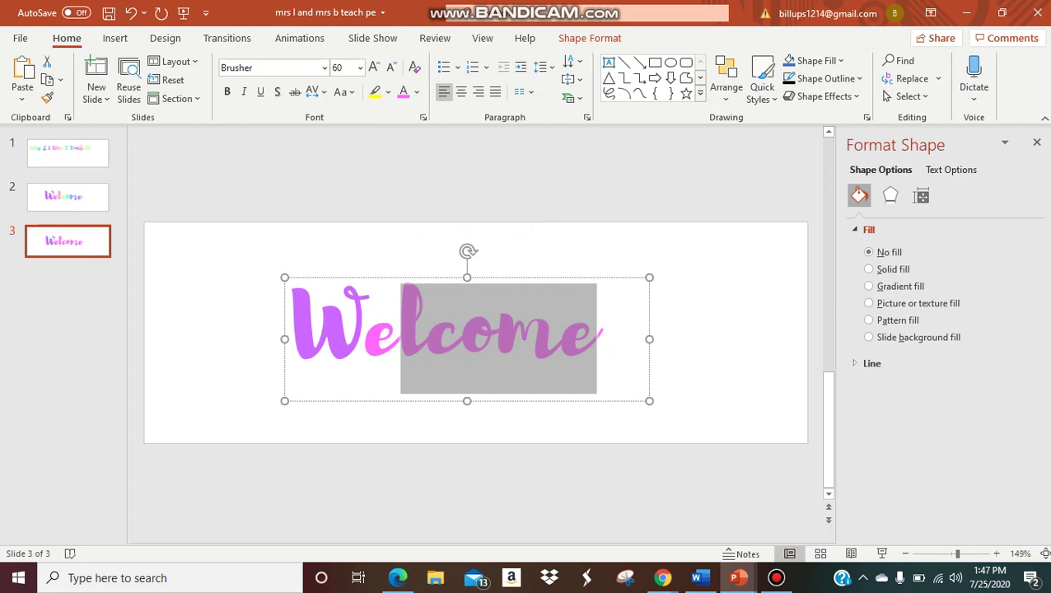
{"action": "left_click", "coordinate": [417, 91]}
{"action": "right_click", "coordinate": [482, 281]}
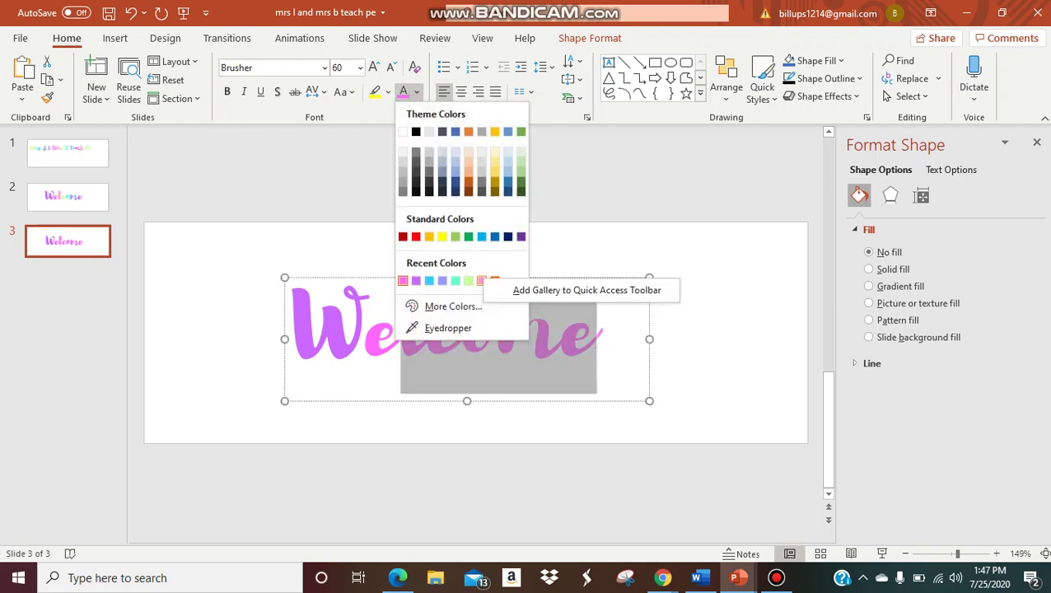
{"action": "left_click", "coordinate": [483, 281]}
{"action": "left_click", "coordinate": [482, 281]}
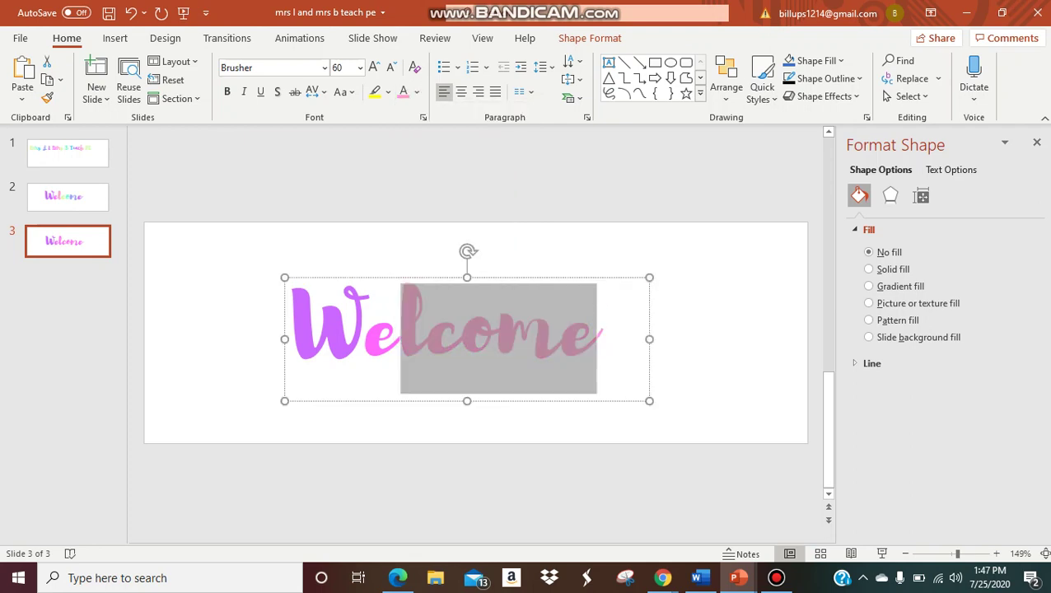
Recolor the letters "come" light lime green, using a recent font color
{"action": "left_click", "coordinate": [561, 338]}
{"action": "left_click_drag", "start_coordinate": [462, 343], "coordinate": [497, 344]}
{"action": "left_click_drag", "start_coordinate": [424, 343], "coordinate": [595, 343]}
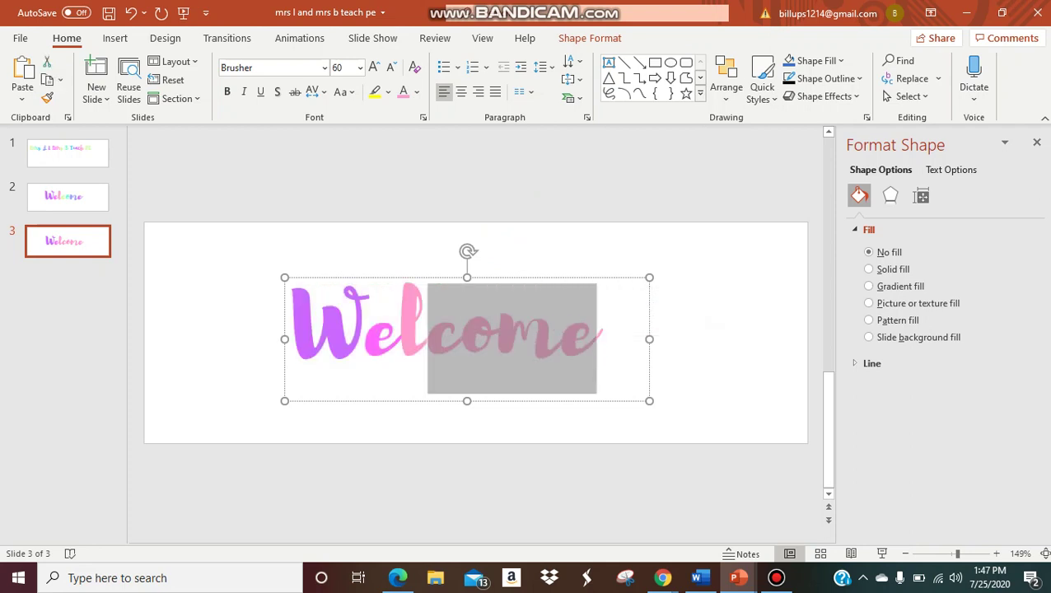
{"action": "left_click", "coordinate": [417, 91]}
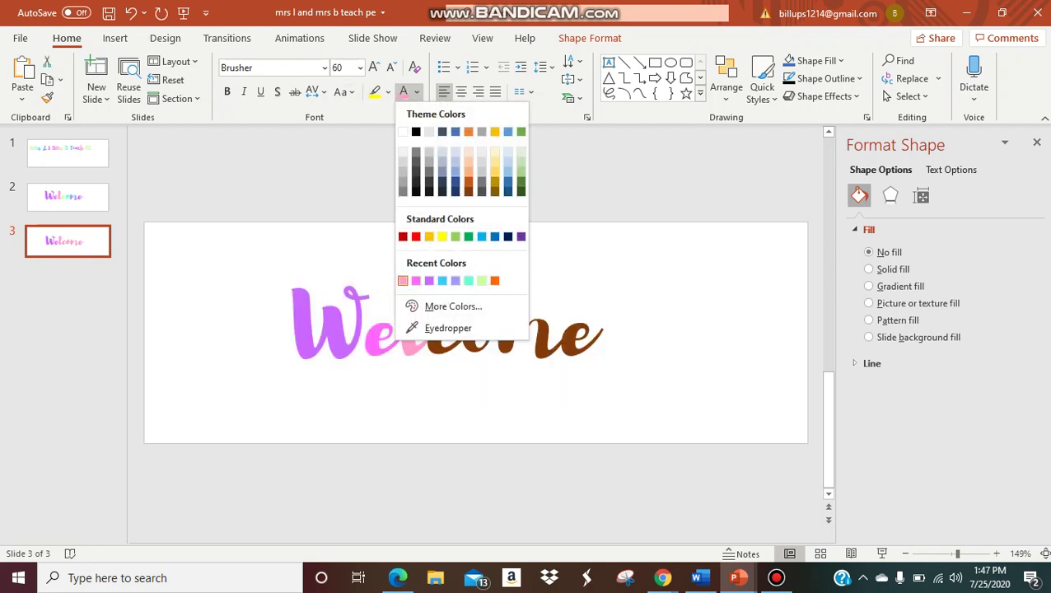
{"action": "left_click", "coordinate": [461, 237]}
{"action": "key", "text": "Right"}
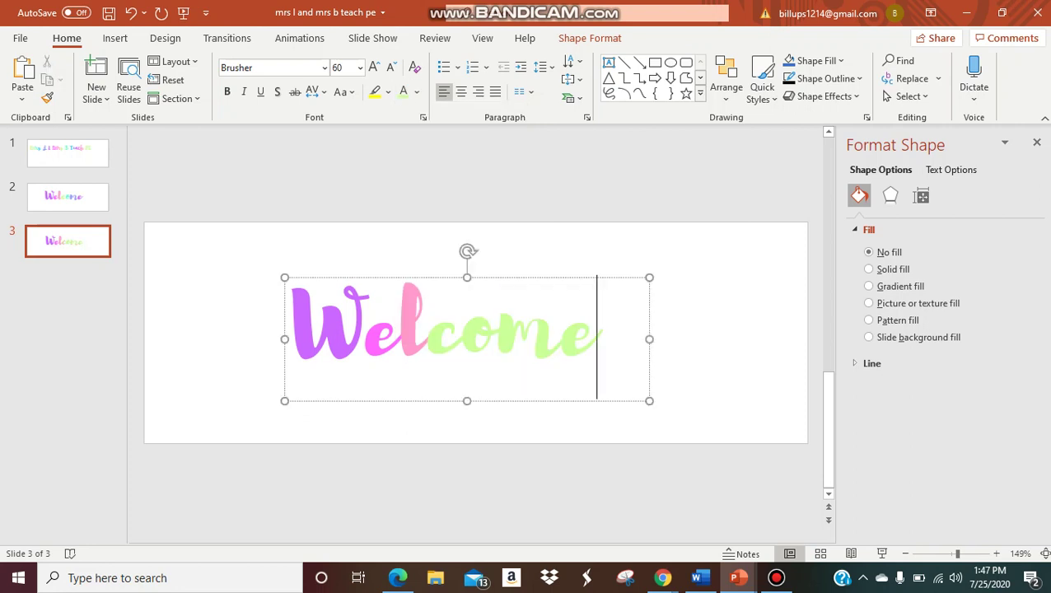
Recolor the letters "ome" turquoise, using a recent font color
{"action": "key", "text": "Left"}
{"action": "key", "text": "Left"}
{"action": "key", "text": "Left"}
{"action": "key", "text": "ctrl+a"}
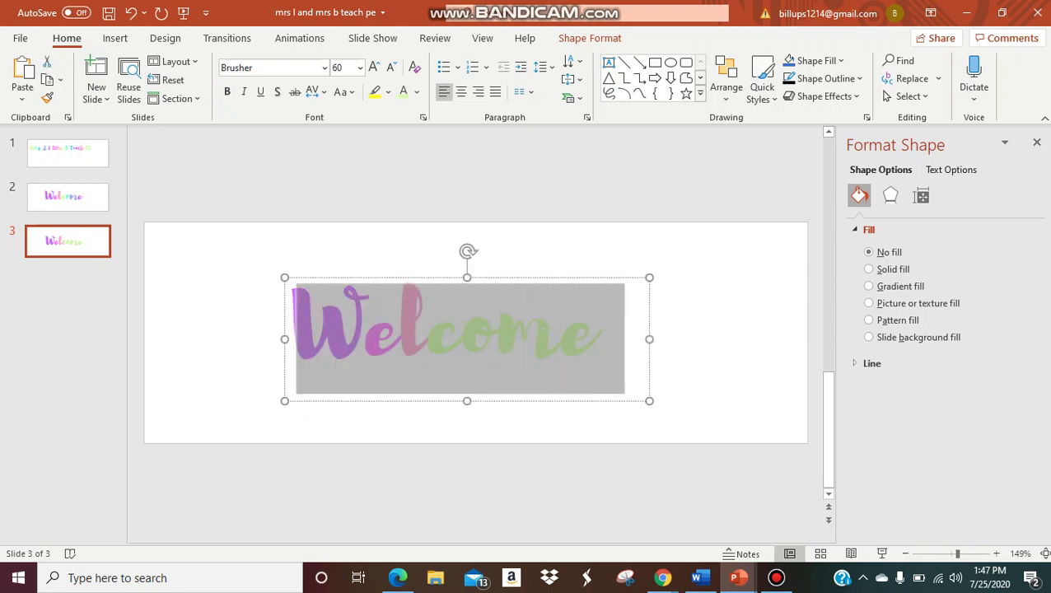
{"action": "left_click_drag", "start_coordinate": [463, 339], "coordinate": [598, 339]}
{"action": "left_click", "coordinate": [417, 91]}
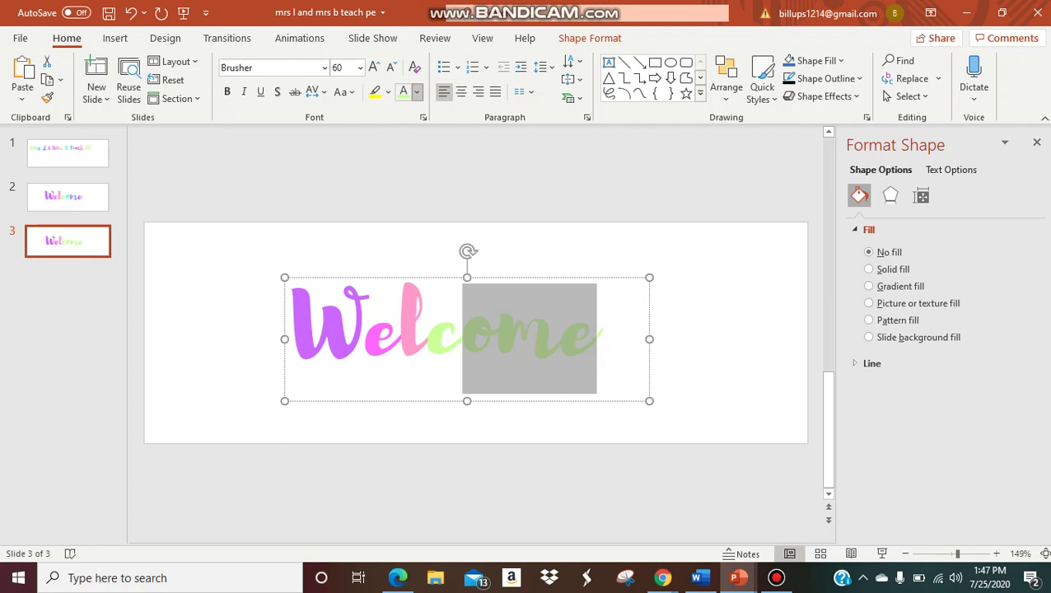
{"action": "left_click", "coordinate": [417, 92]}
{"action": "left_click", "coordinate": [480, 279]}
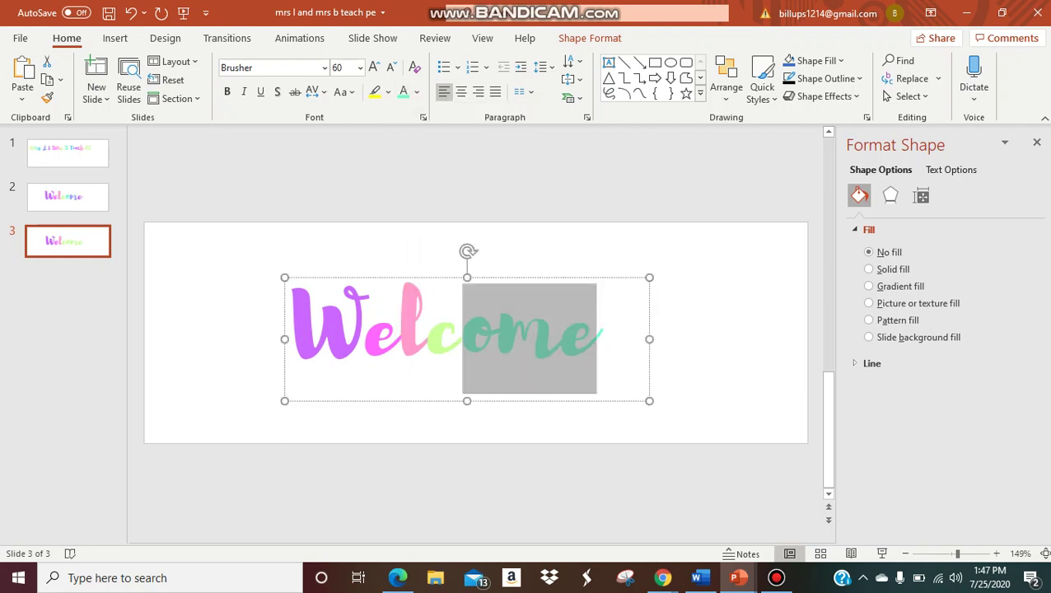
Recolor the letters "me" periwinkle blue, using a recent font color
{"action": "left_click", "coordinate": [496, 338]}
{"action": "key", "text": "ctrl+a"}
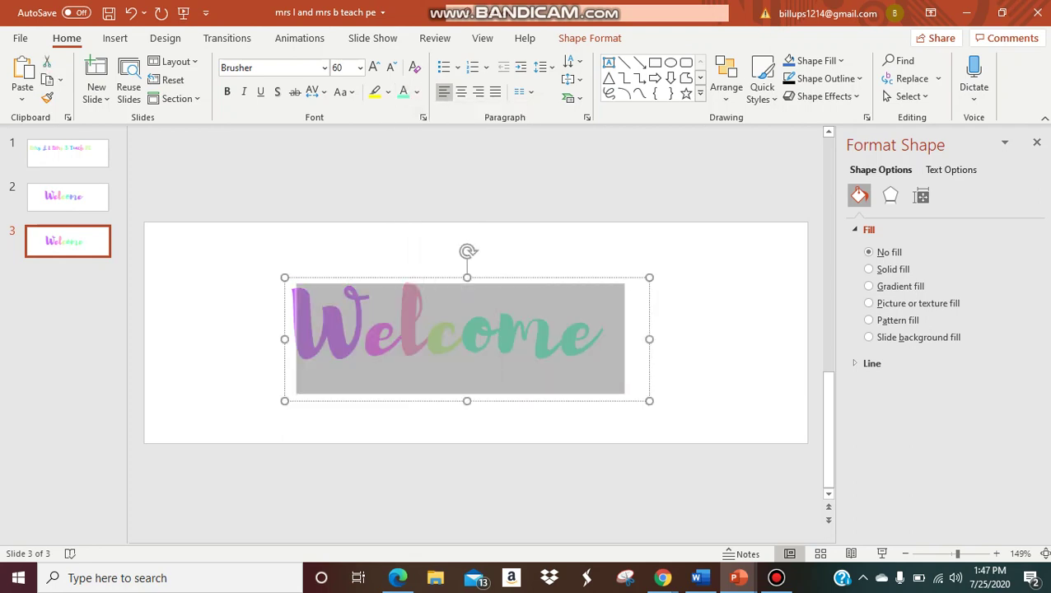
{"action": "left_click_drag", "start_coordinate": [497, 339], "coordinate": [596, 338]}
{"action": "left_click", "coordinate": [417, 91]}
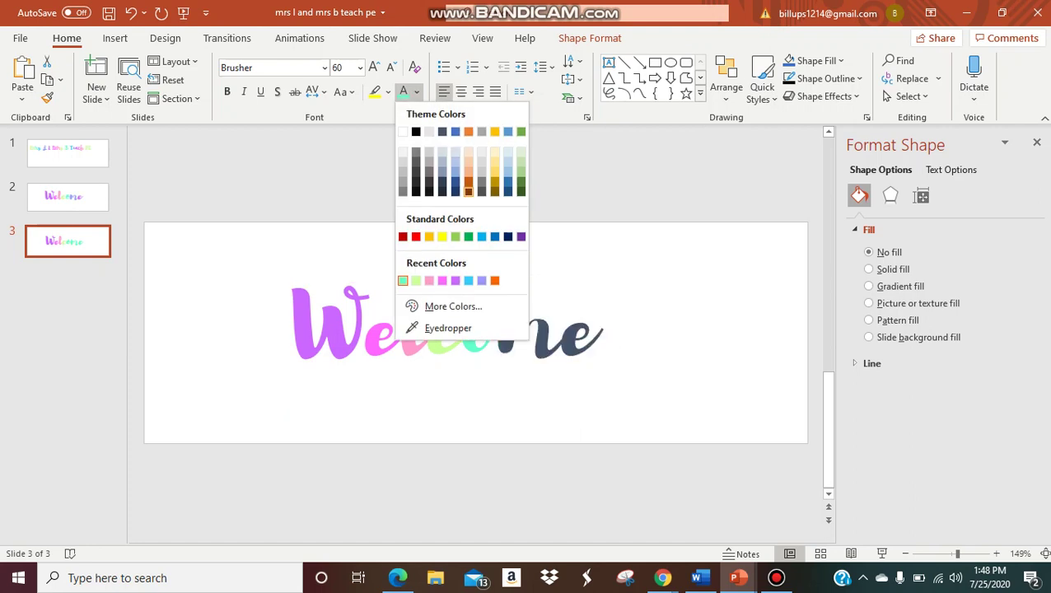
{"action": "left_click", "coordinate": [429, 279]}
Recolor the final "e" of "Welcome" light purple to match the W, and deselect the text box
{"action": "left_click", "coordinate": [562, 337]}
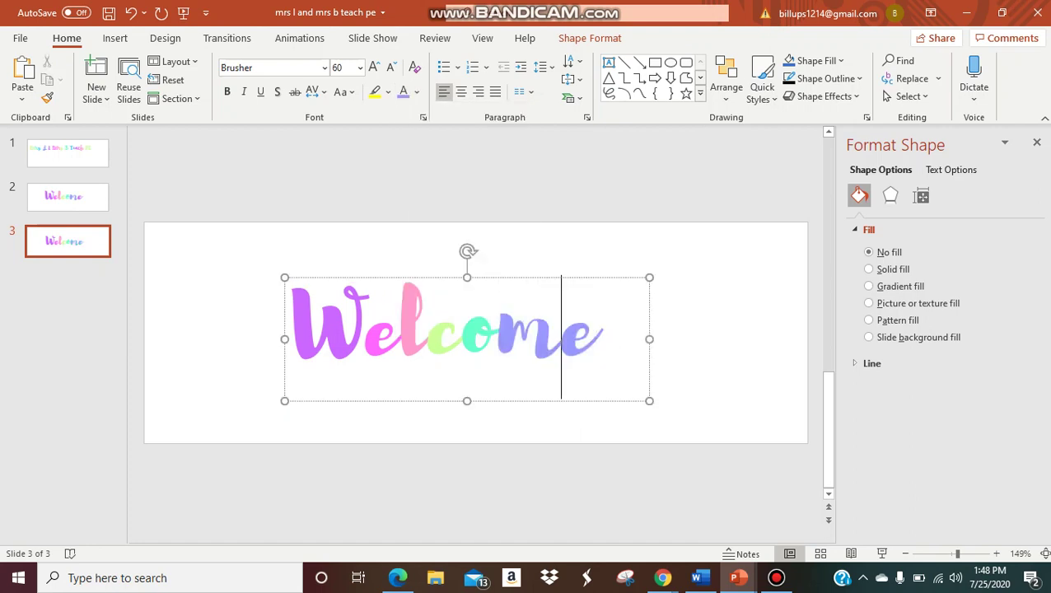
{"action": "double_click", "coordinate": [561, 338]}
{"action": "left_click", "coordinate": [562, 337]}
{"action": "left_click_drag", "start_coordinate": [561, 337], "coordinate": [597, 338]}
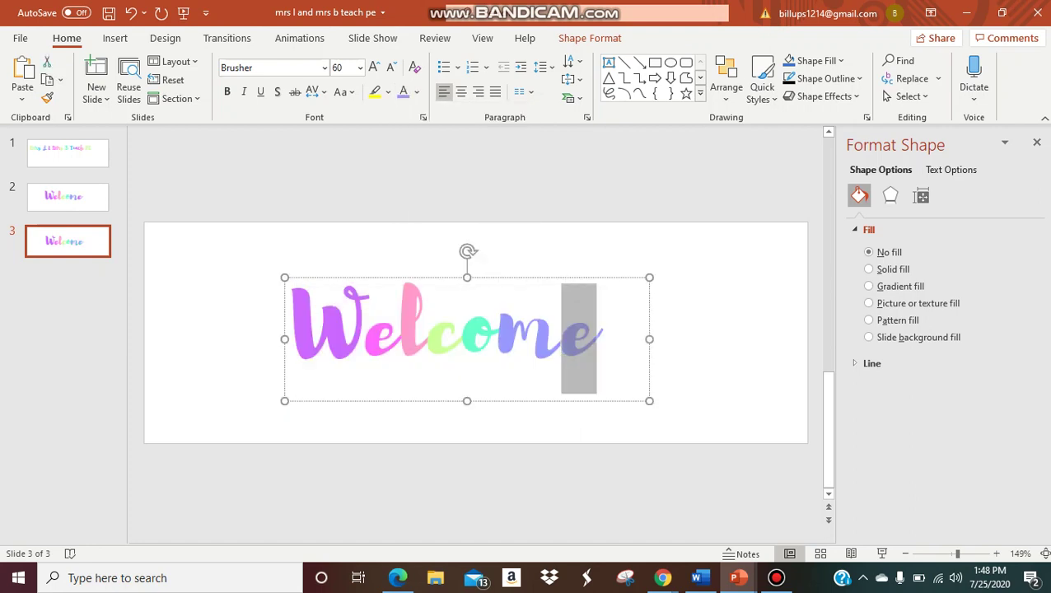
{"action": "left_click", "coordinate": [417, 92]}
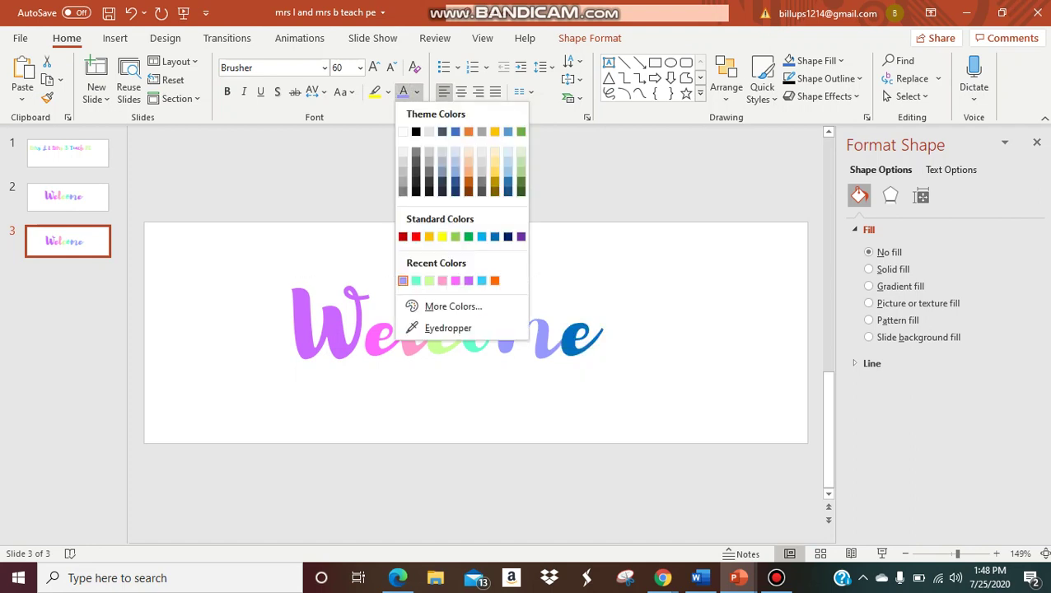
{"action": "left_click", "coordinate": [402, 280]}
{"action": "left_click", "coordinate": [708, 354]}
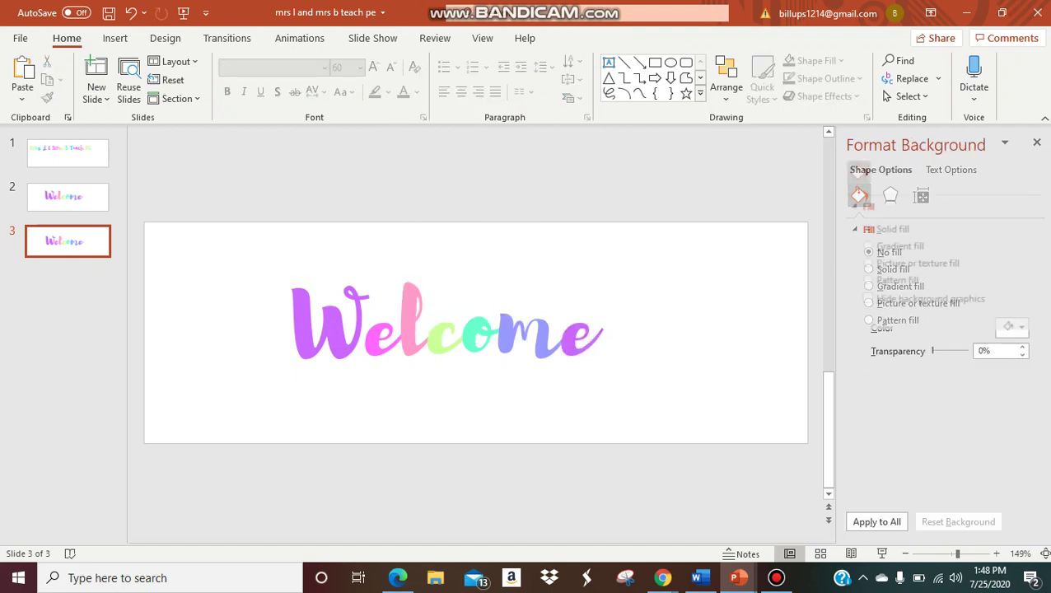
Apply a blue 5 pt Glow preset to the text of the whole word "Welcome"
{"action": "left_click", "coordinate": [427, 337]}
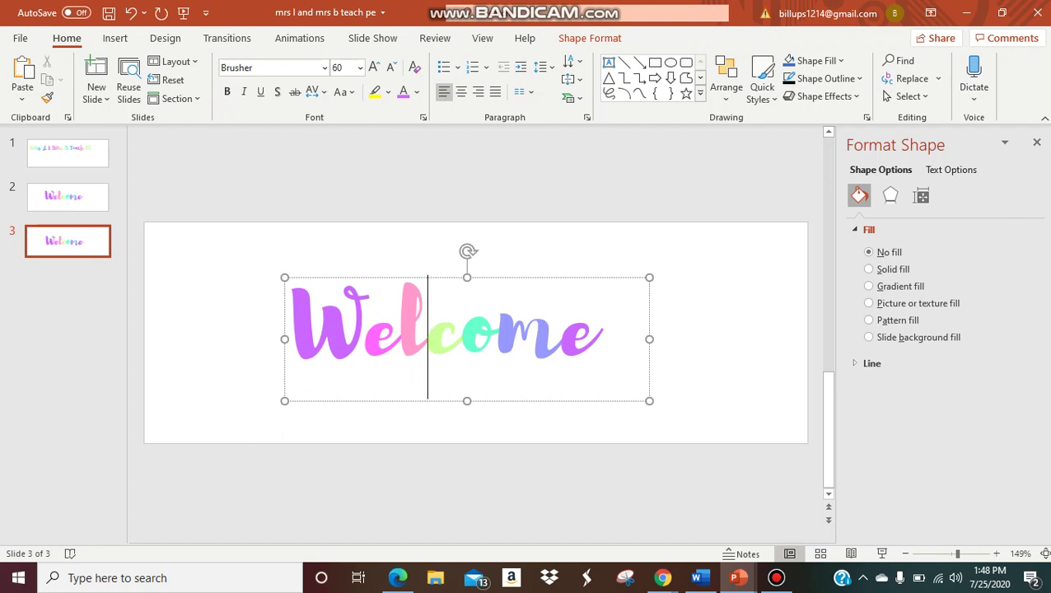
{"action": "left_click", "coordinate": [1004, 143]}
{"action": "left_click", "coordinate": [1004, 143]}
{"action": "left_click", "coordinate": [365, 337]}
{"action": "left_click_drag", "start_coordinate": [294, 337], "coordinate": [625, 338]}
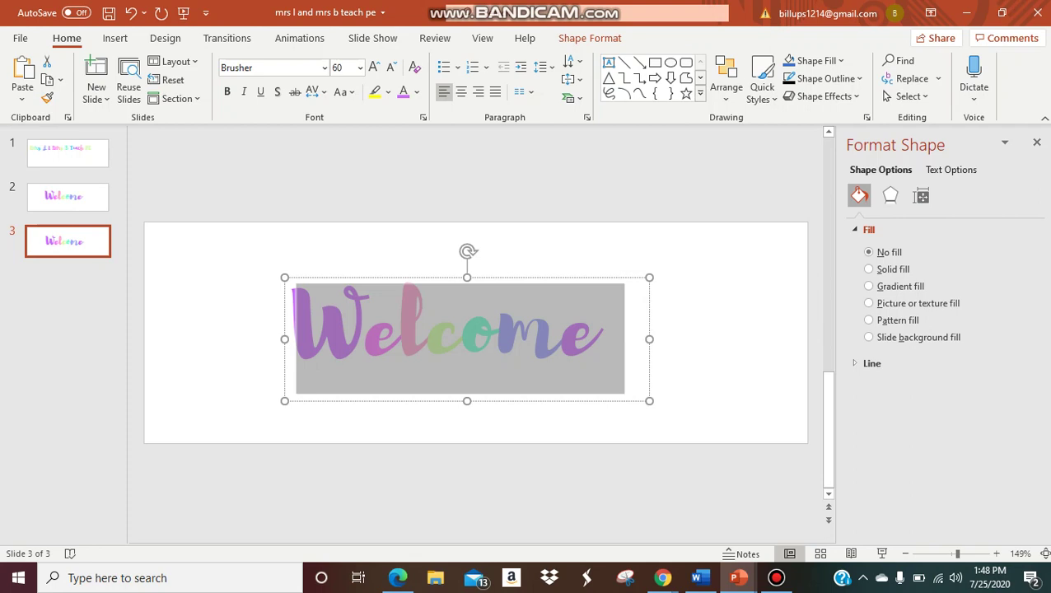
{"action": "left_click", "coordinate": [950, 170]}
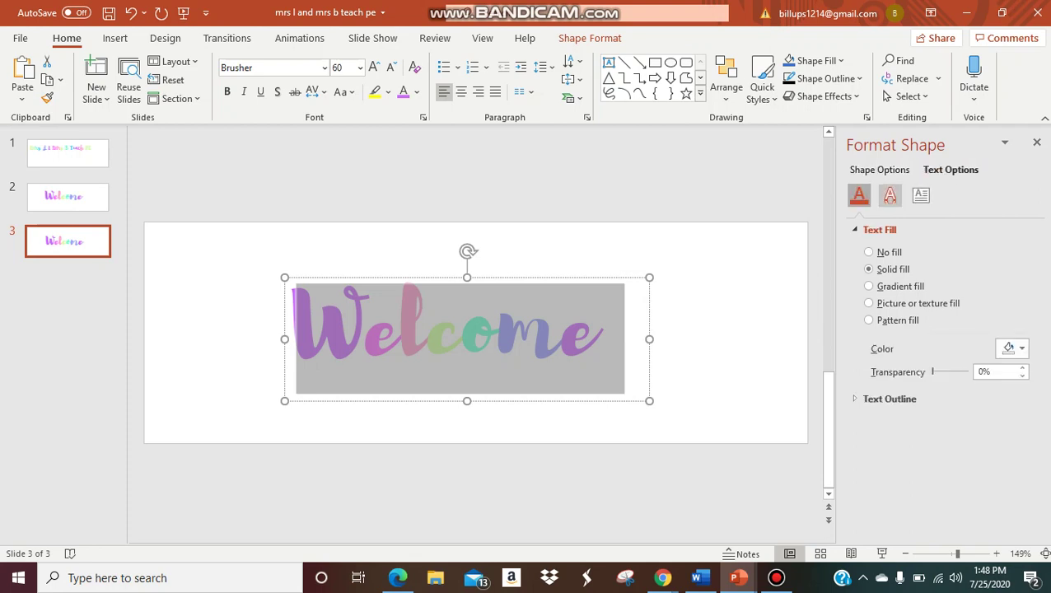
{"action": "left_click", "coordinate": [890, 195]}
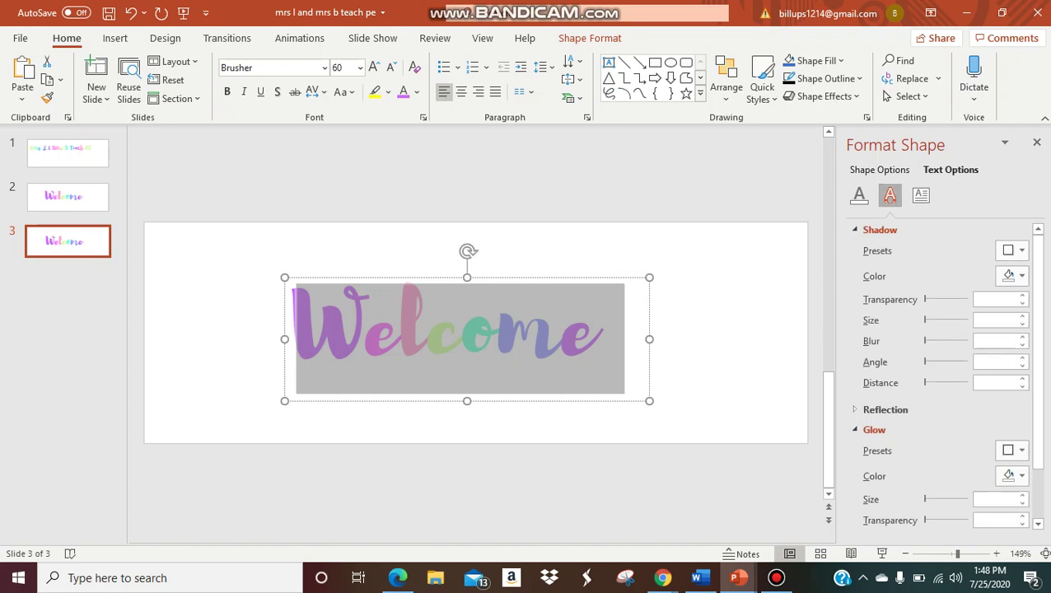
{"action": "scroll", "coordinate": [947, 376], "scroll_direction": "down", "scroll_amount": 1}
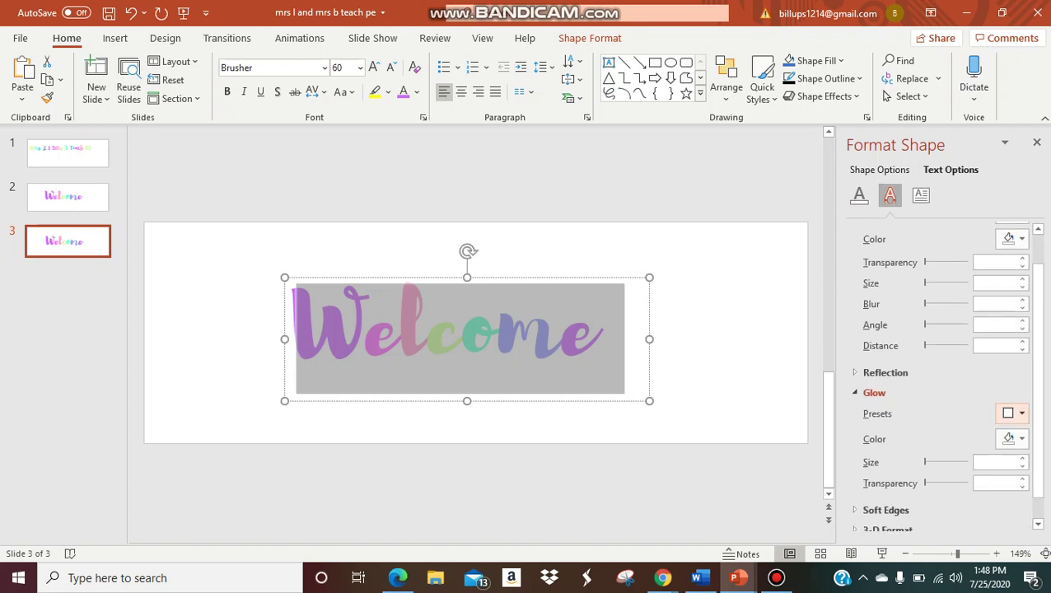
{"action": "left_click", "coordinate": [1013, 414]}
{"action": "left_click", "coordinate": [864, 278]}
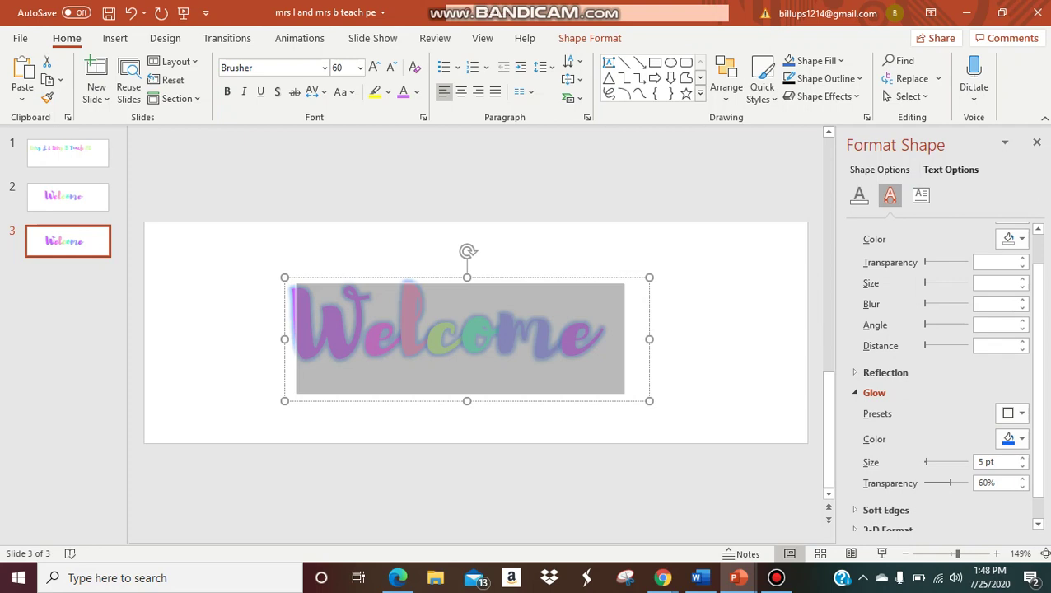
Change the glow on the word "Welcome" to white, with a size of 3 pt and 0% transparency
{"action": "left_click", "coordinate": [1015, 438]}
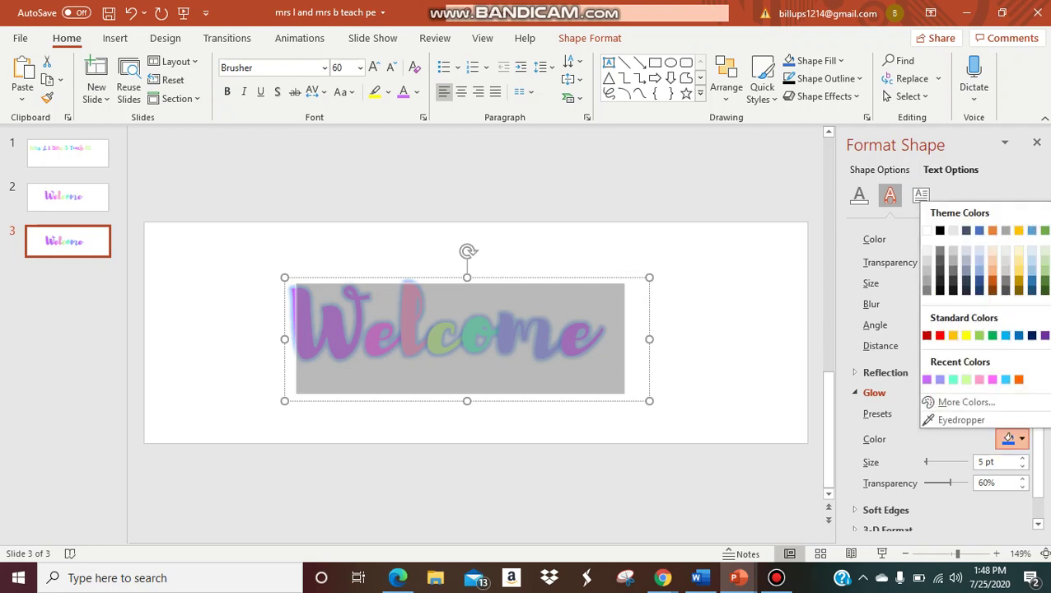
{"action": "left_click", "coordinate": [927, 230]}
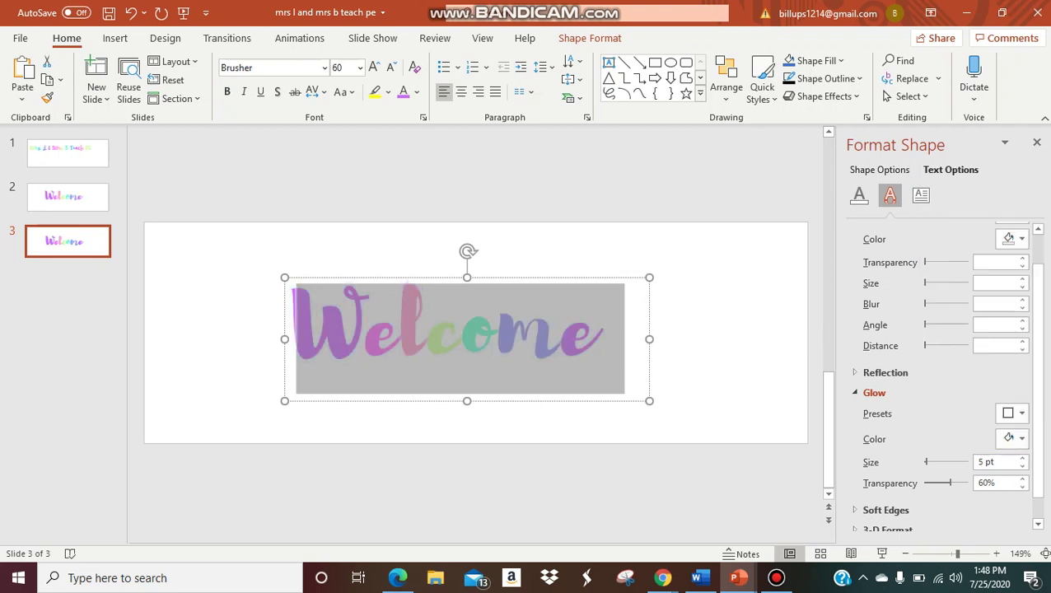
{"action": "left_click", "coordinate": [1021, 467]}
{"action": "left_click", "coordinate": [1021, 466]}
{"action": "left_click", "coordinate": [1022, 487]}
{"action": "left_click_drag", "start_coordinate": [1021, 486], "coordinate": [1021, 486]}
Apply the first Outer shadow preset, offset to the bottom right, to the word "Welcome"
{"action": "scroll", "coordinate": [945, 375], "scroll_direction": "up", "scroll_amount": 1}
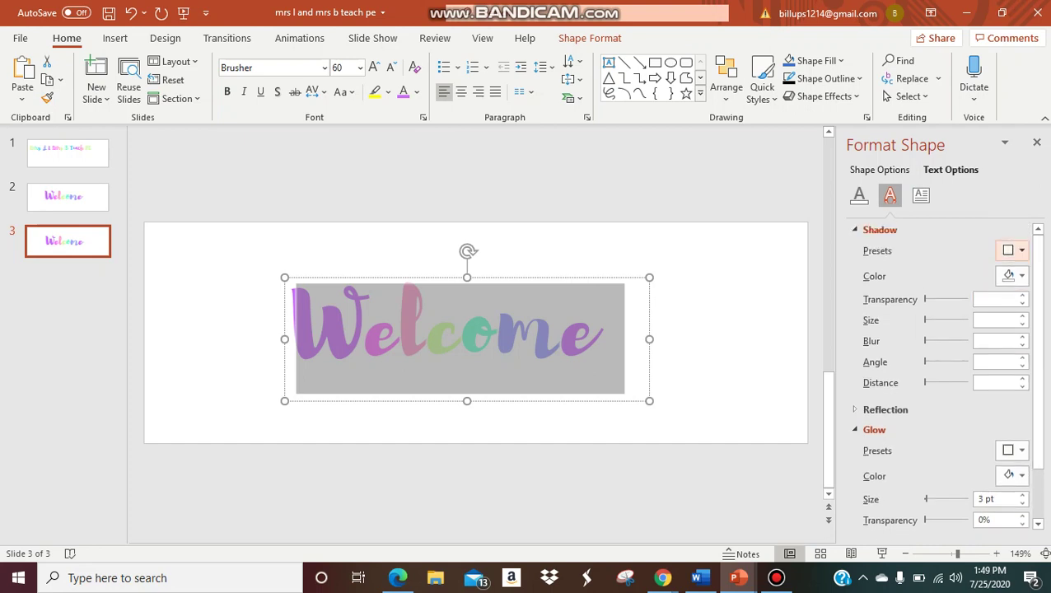
{"action": "left_click", "coordinate": [1015, 250]}
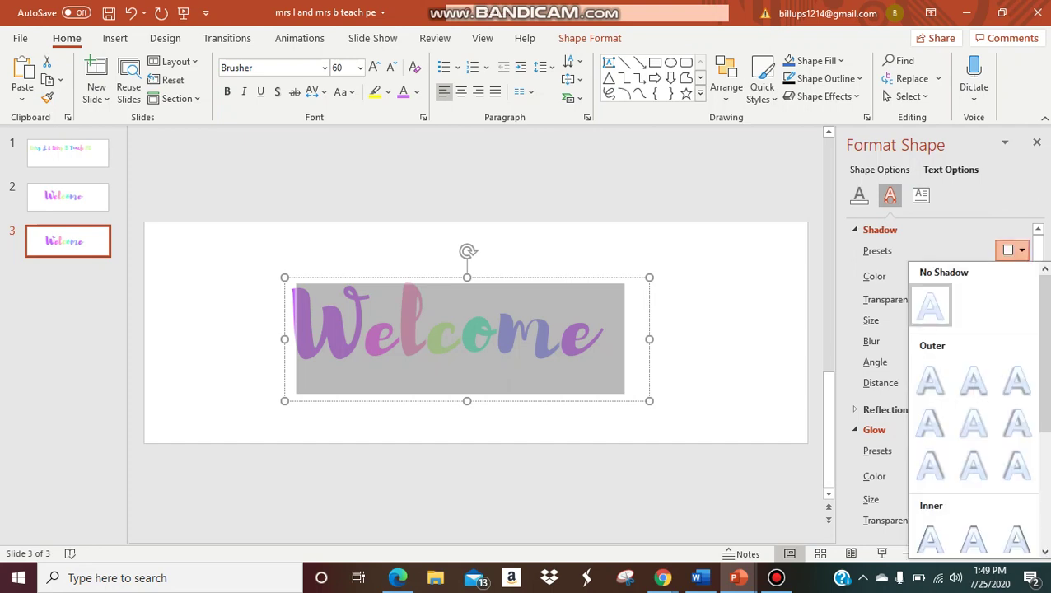
{"action": "left_click", "coordinate": [929, 380]}
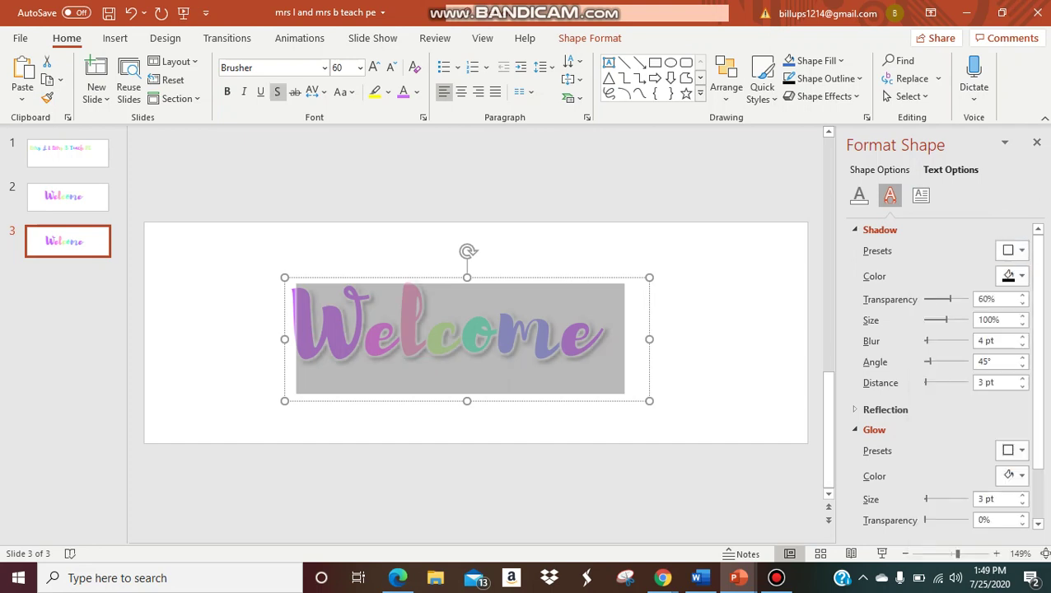
{"action": "left_click", "coordinate": [598, 337]}
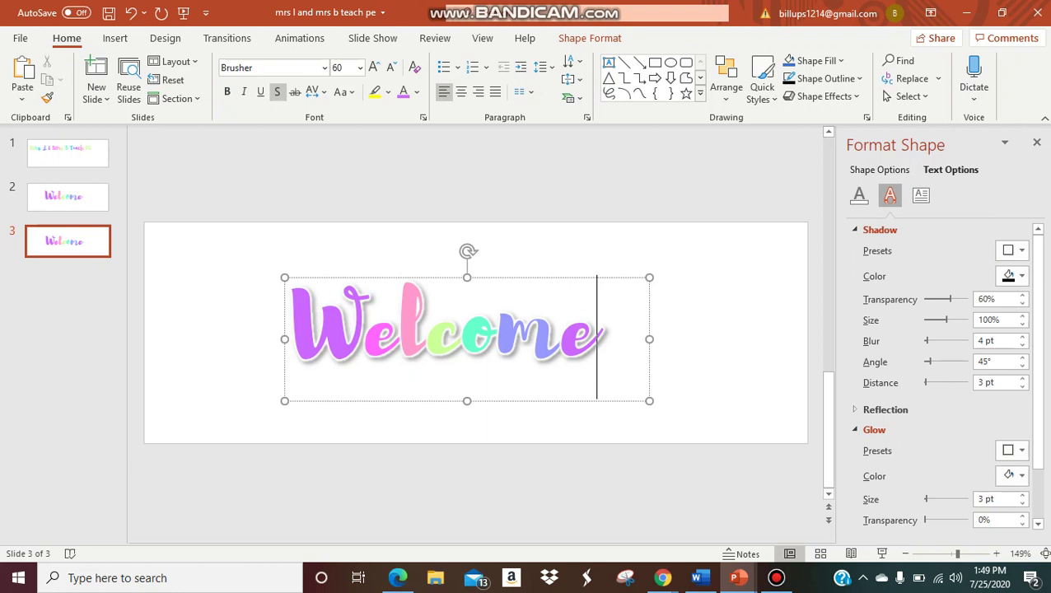
{"action": "left_click", "coordinate": [401, 338]}
Recolor the shadow of the whole word "Welcome" to a medium gray shade of the white theme color
{"action": "left_click_drag", "start_coordinate": [294, 337], "coordinate": [624, 338]}
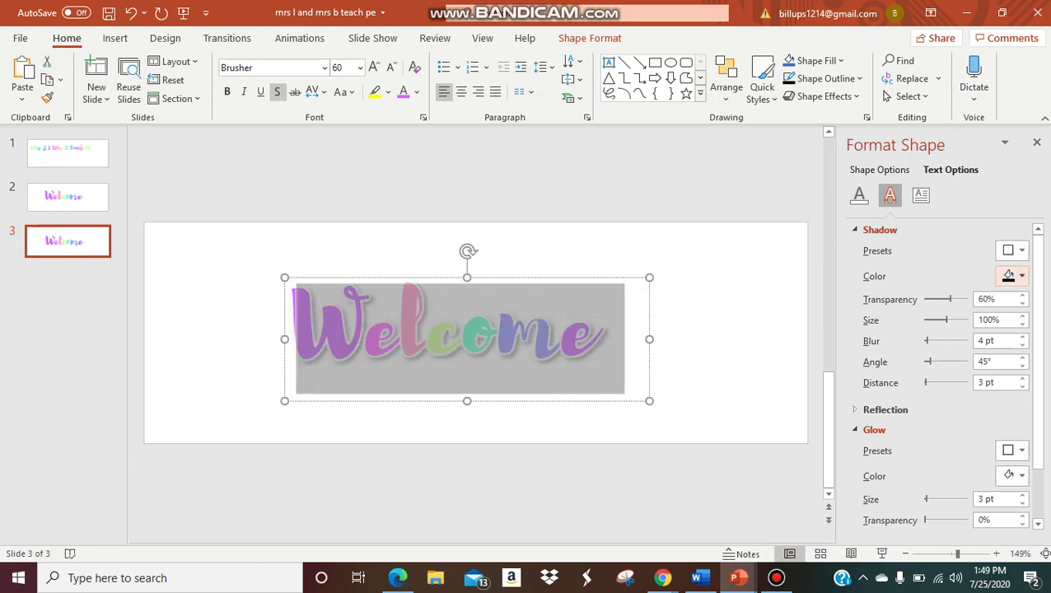
{"action": "left_click", "coordinate": [1021, 276]}
{"action": "left_click", "coordinate": [927, 336]}
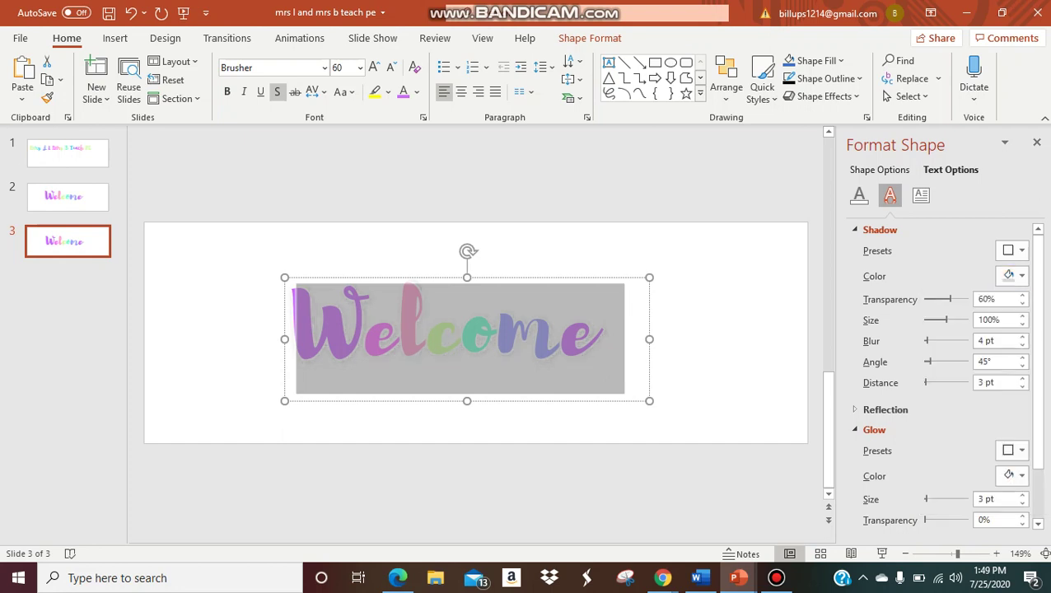
{"action": "left_click", "coordinate": [1021, 276]}
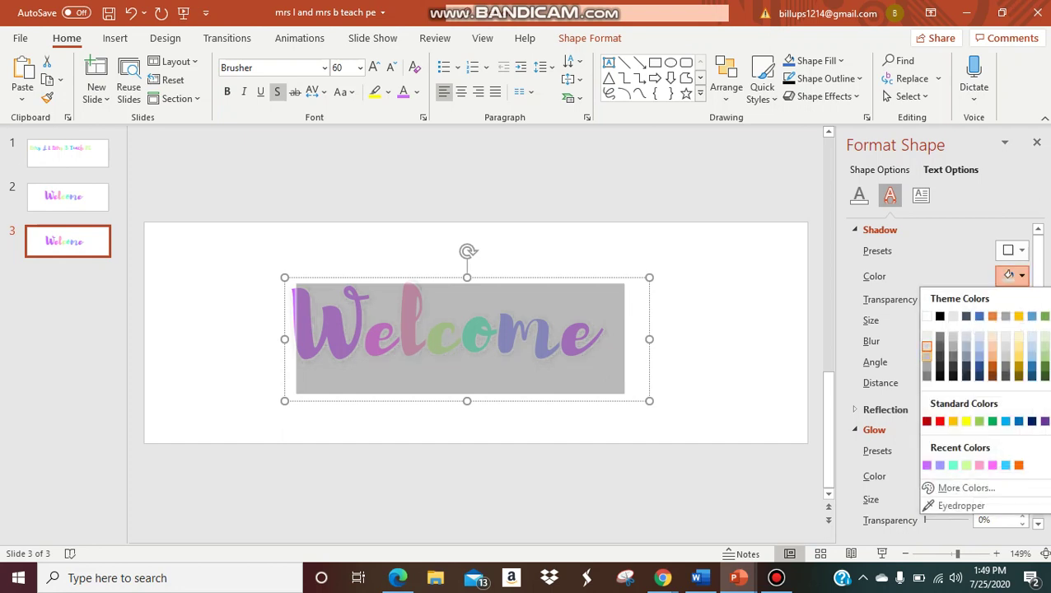
{"action": "left_click", "coordinate": [926, 365]}
{"action": "left_click", "coordinate": [729, 362]}
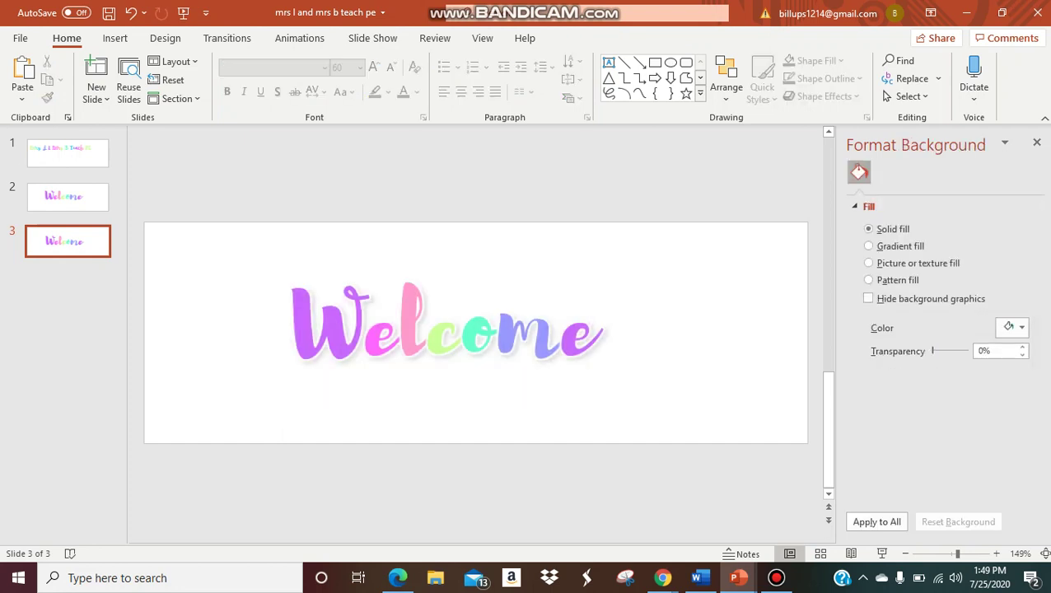
Slightly reduce the blur and distance of the shadow on the word "Welcome", and deselect the text box
{"action": "left_click_drag", "start_coordinate": [299, 336], "coordinate": [588, 338]}
{"action": "left_click", "coordinate": [950, 170]}
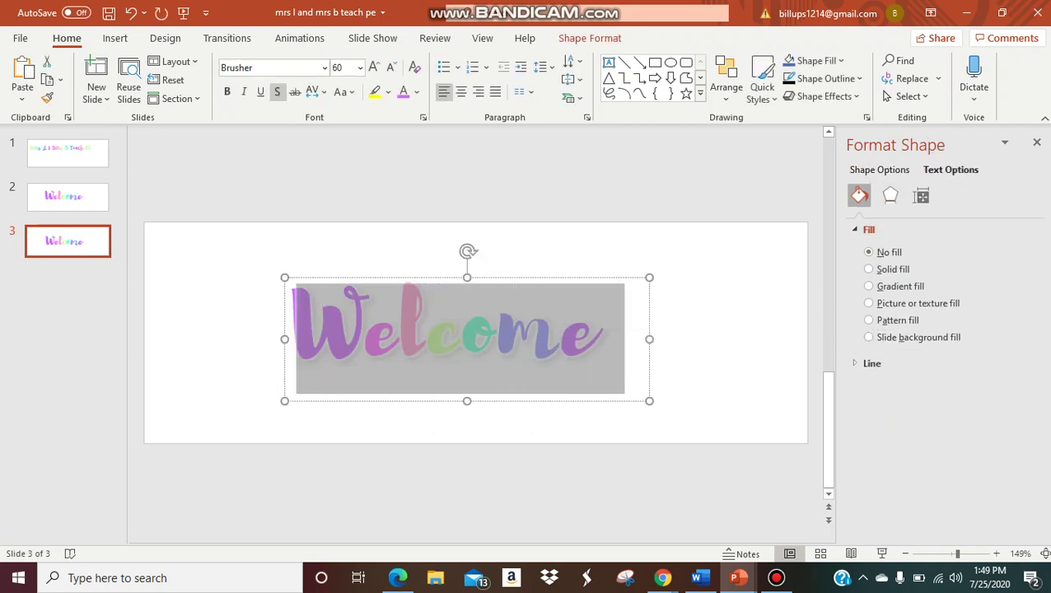
{"action": "left_click", "coordinate": [889, 194]}
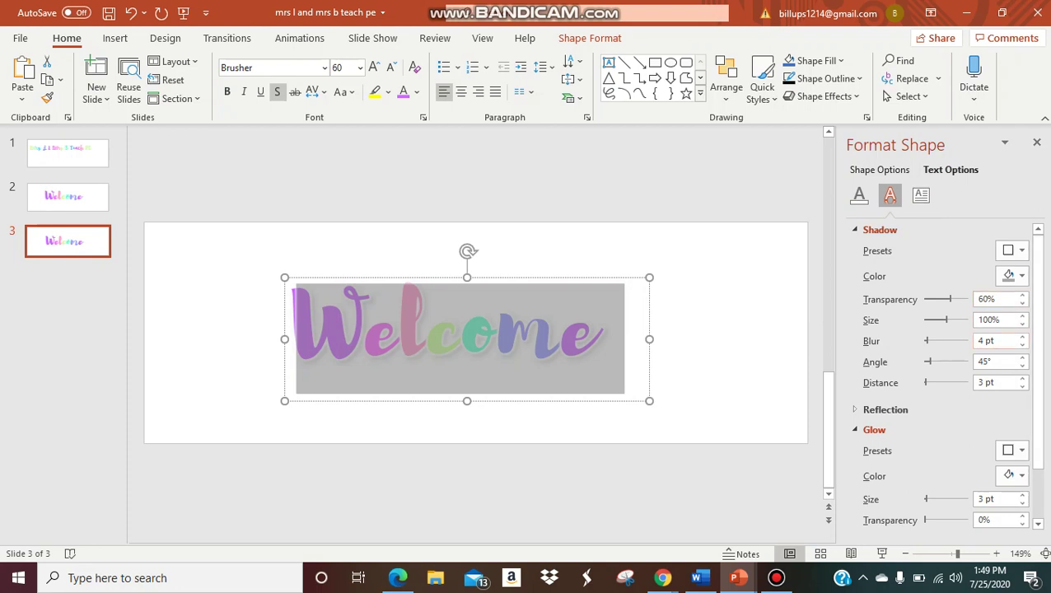
{"action": "left_click", "coordinate": [1021, 344]}
{"action": "left_click", "coordinate": [1021, 344]}
{"action": "left_click", "coordinate": [1021, 386]}
{"action": "left_click", "coordinate": [725, 368]}
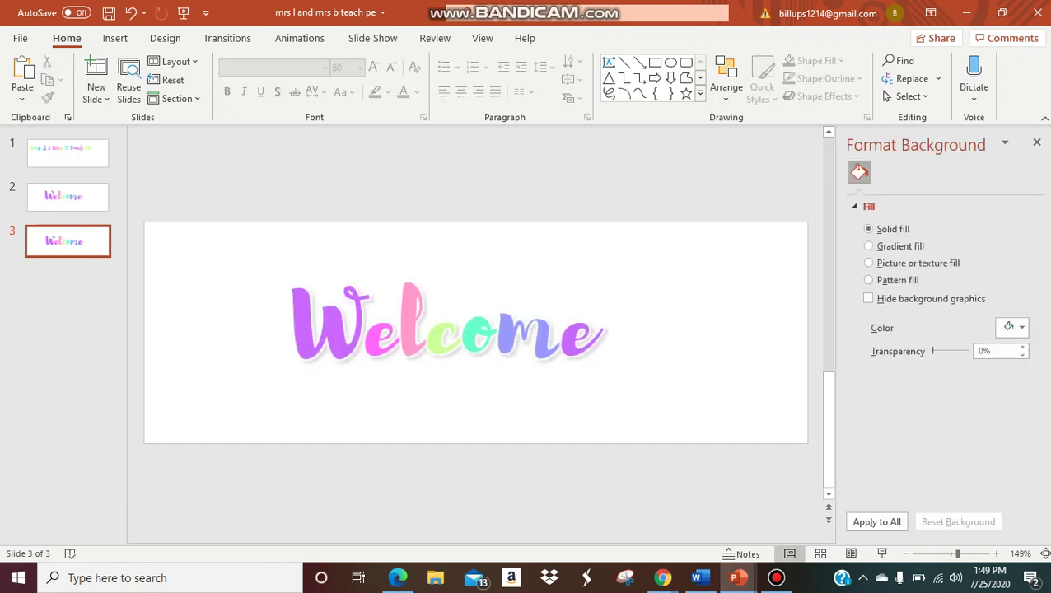
{"action": "left_click_drag", "start_coordinate": [298, 339], "coordinate": [363, 336]}
{"action": "left_click", "coordinate": [346, 424]}
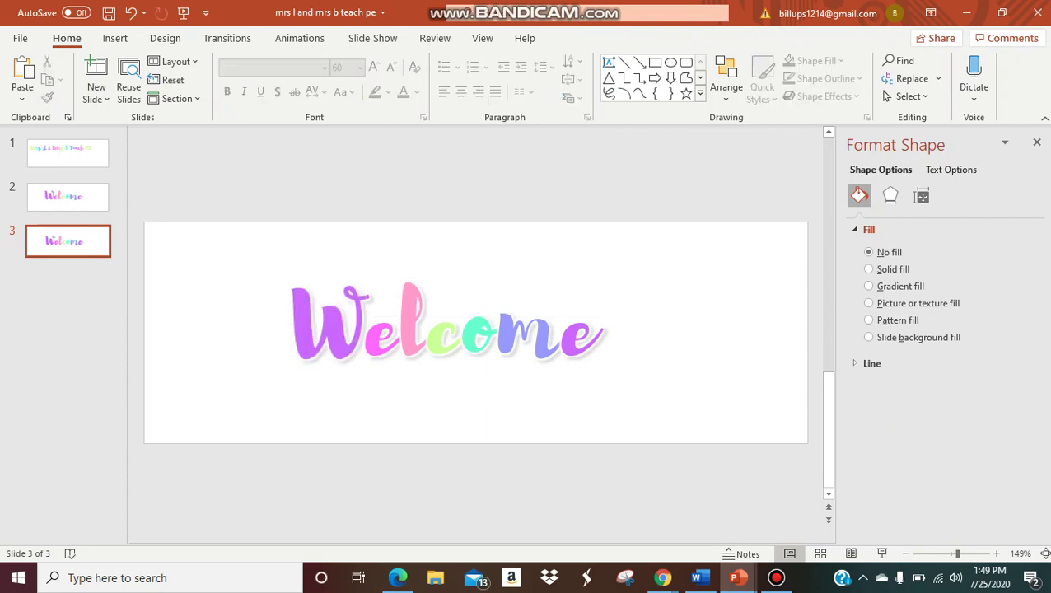
Export only the current slide as a PNG image named "welcome 2" in the Canvas Practice folder
{"action": "left_click", "coordinate": [20, 37]}
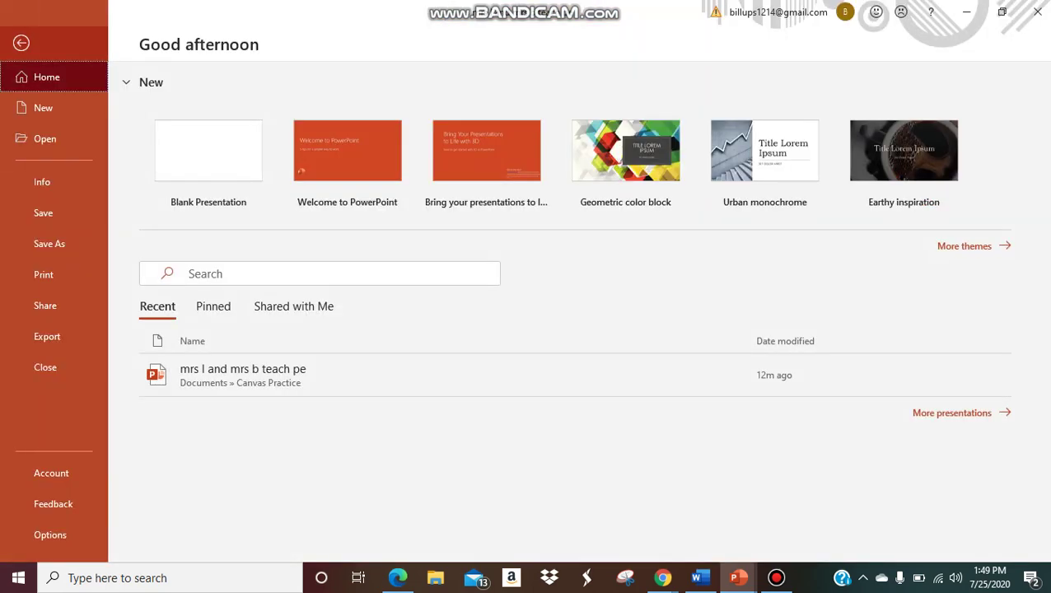
{"action": "left_click", "coordinate": [49, 243]}
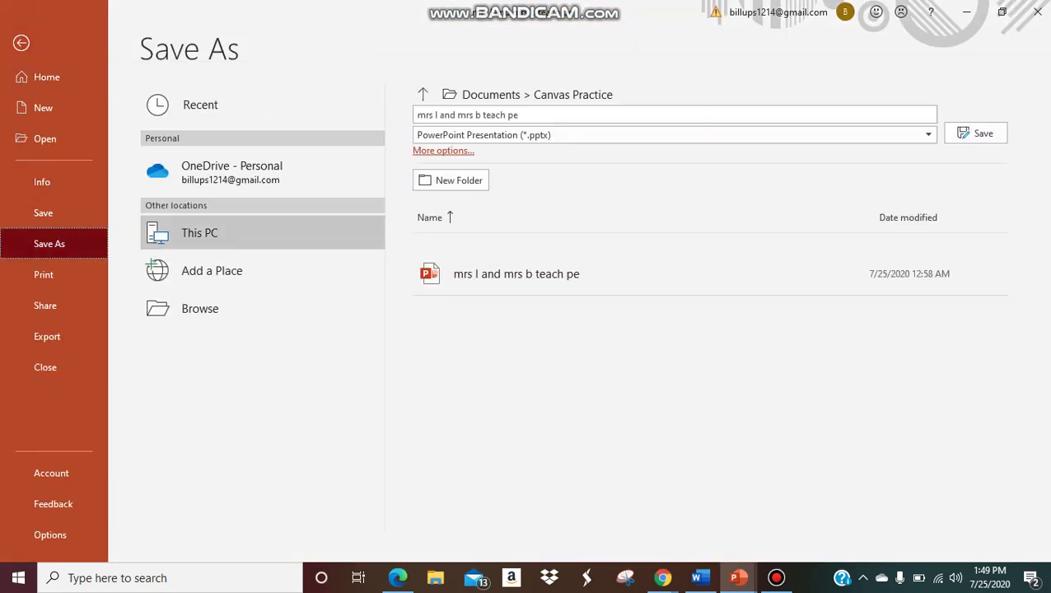
{"action": "left_click", "coordinate": [675, 134]}
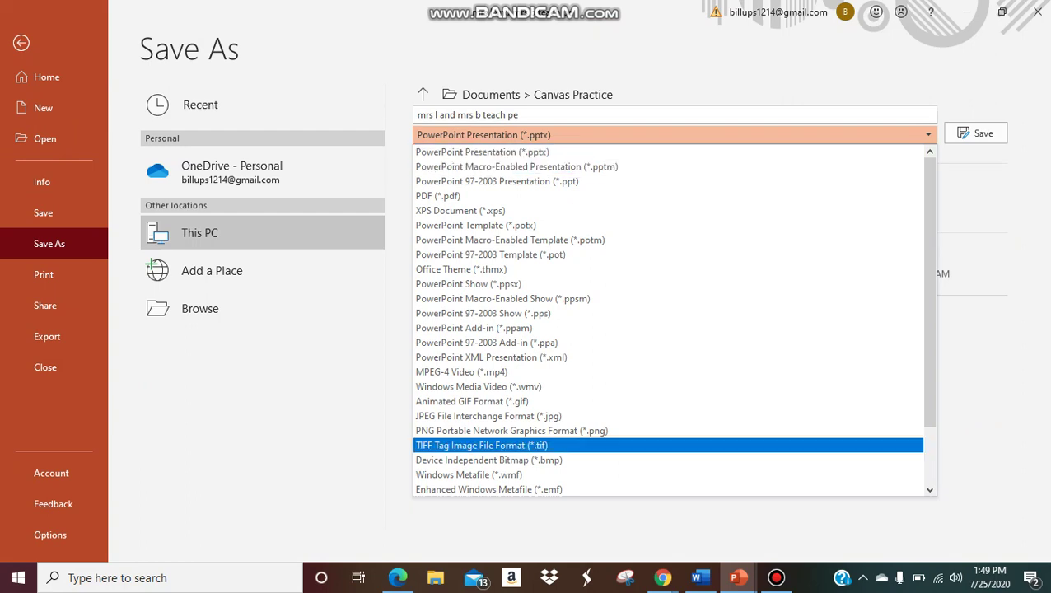
{"action": "left_click", "coordinate": [511, 431]}
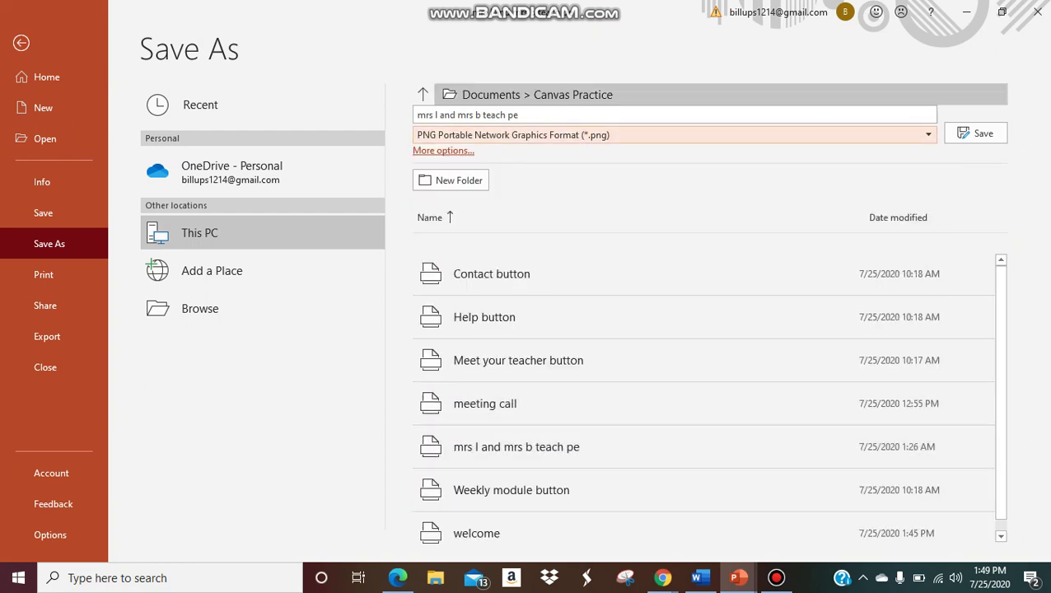
{"action": "left_click", "coordinate": [547, 114]}
{"action": "type", "text": "welcome 2"}
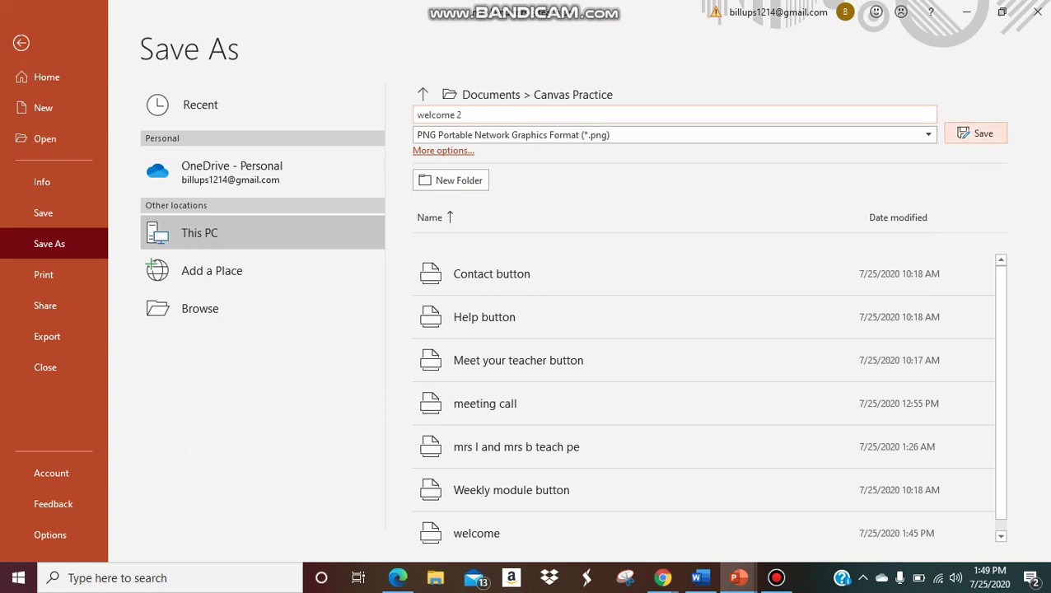
{"action": "left_click", "coordinate": [976, 132]}
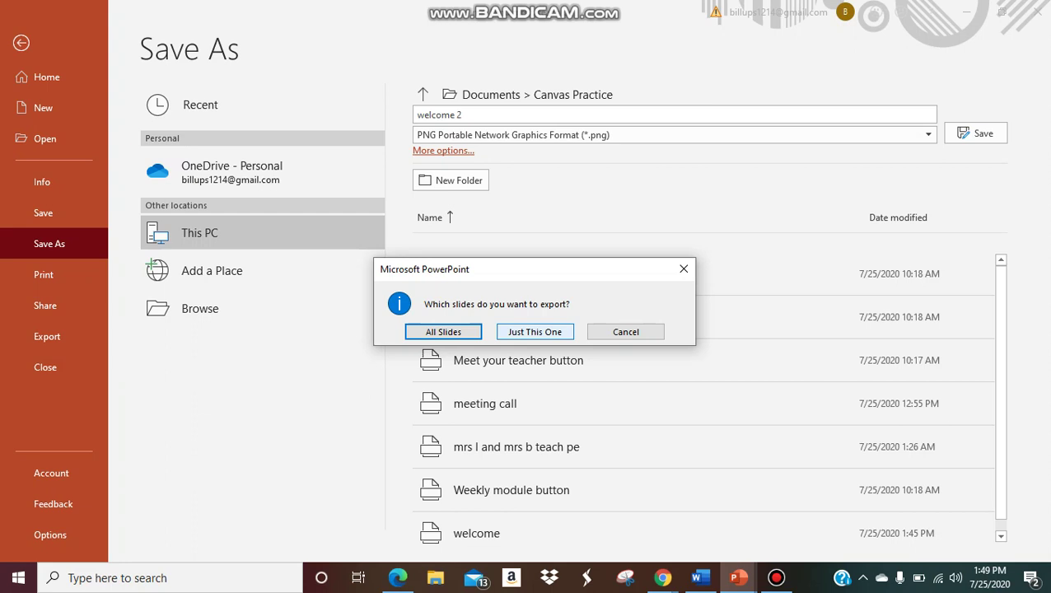
{"action": "left_click", "coordinate": [534, 331]}
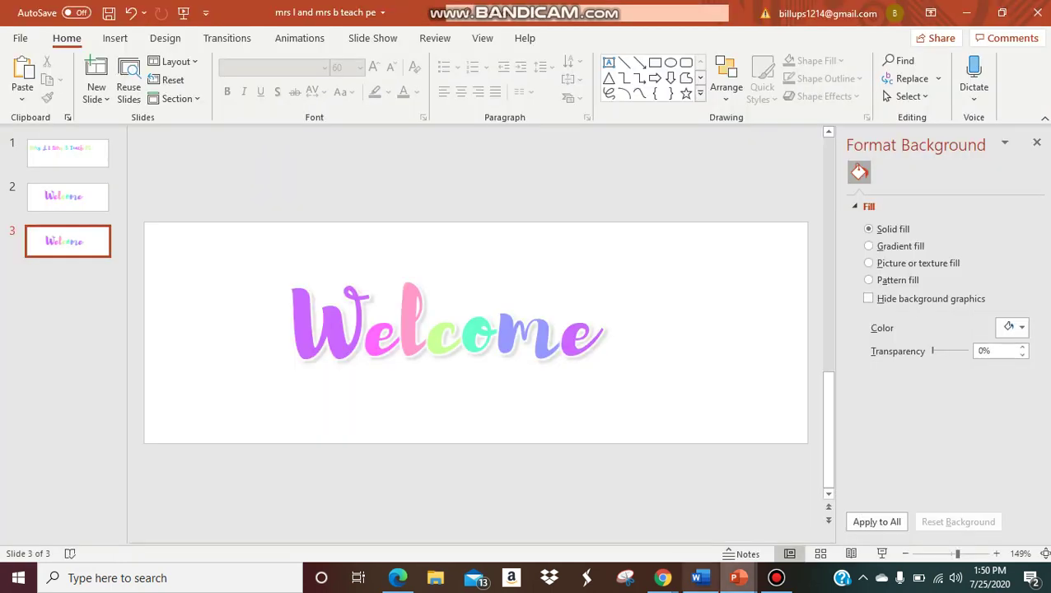
Switch to the Practice Home Page editor in Chrome and delete the existing Welcome image above the round buttons
{"action": "mouse_move", "coordinate": [662, 577]}
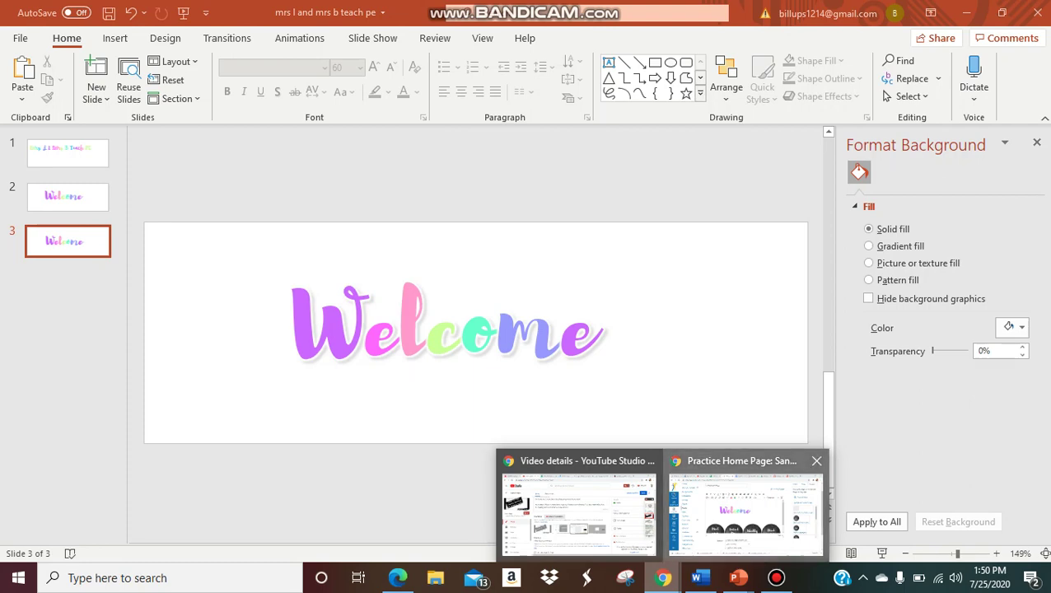
{"action": "left_click", "coordinate": [745, 506]}
{"action": "key", "text": "BackSpace"}
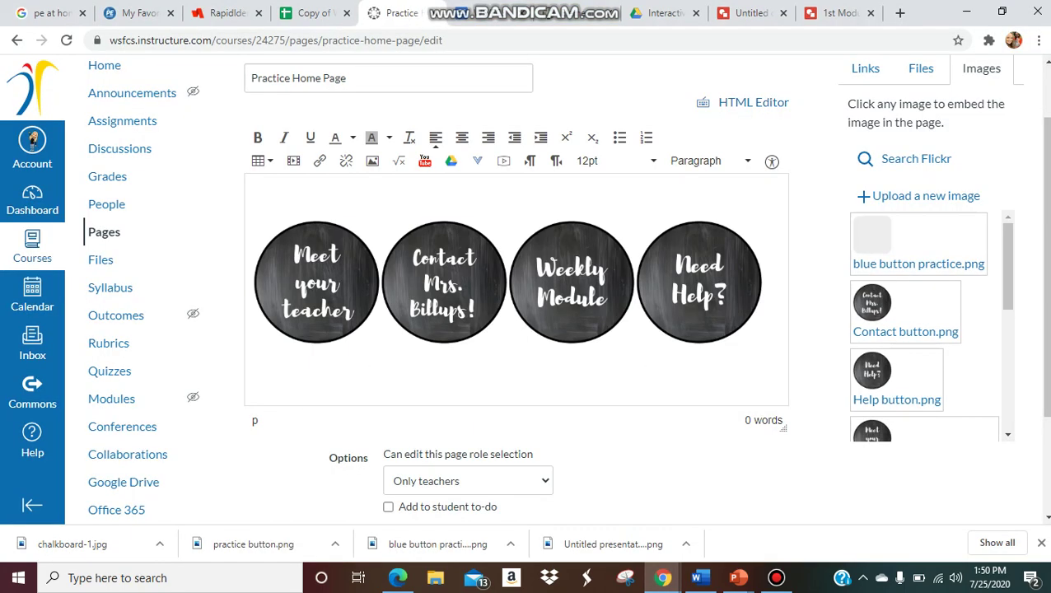
Upload "welcome 2.png" from the Canvas Practice folder into the page with the alternative text "welcome"
{"action": "left_click", "coordinate": [922, 196]}
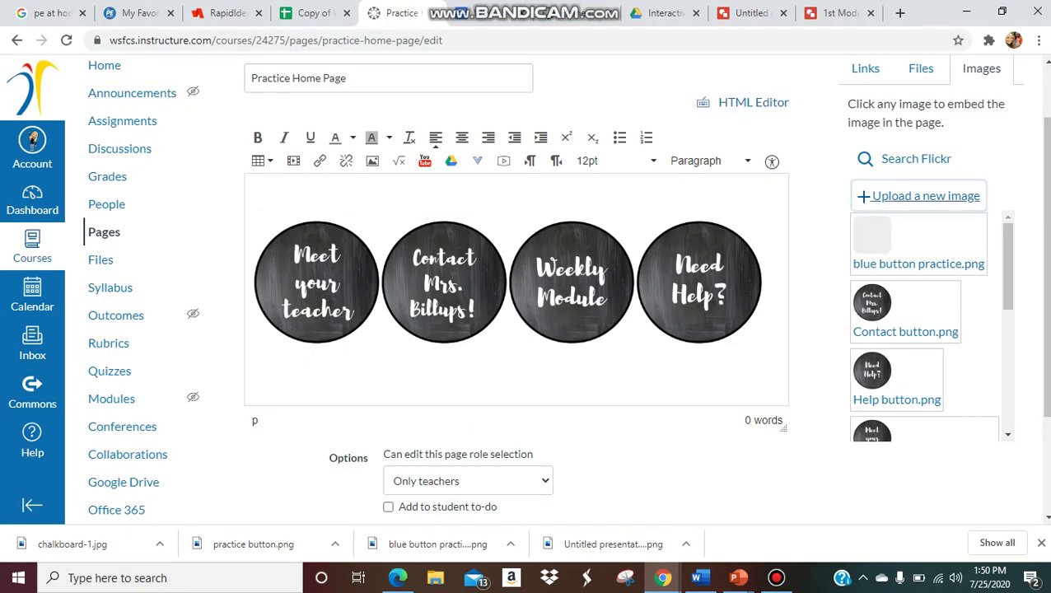
{"action": "left_click", "coordinate": [882, 238]}
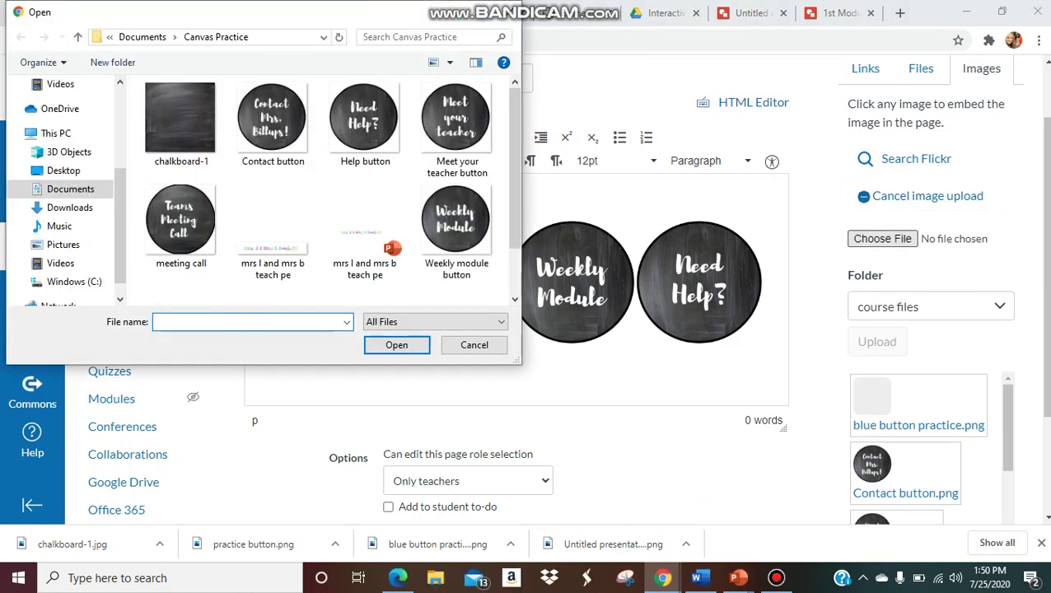
{"action": "scroll", "coordinate": [412, 180], "scroll_direction": "down", "scroll_amount": 2}
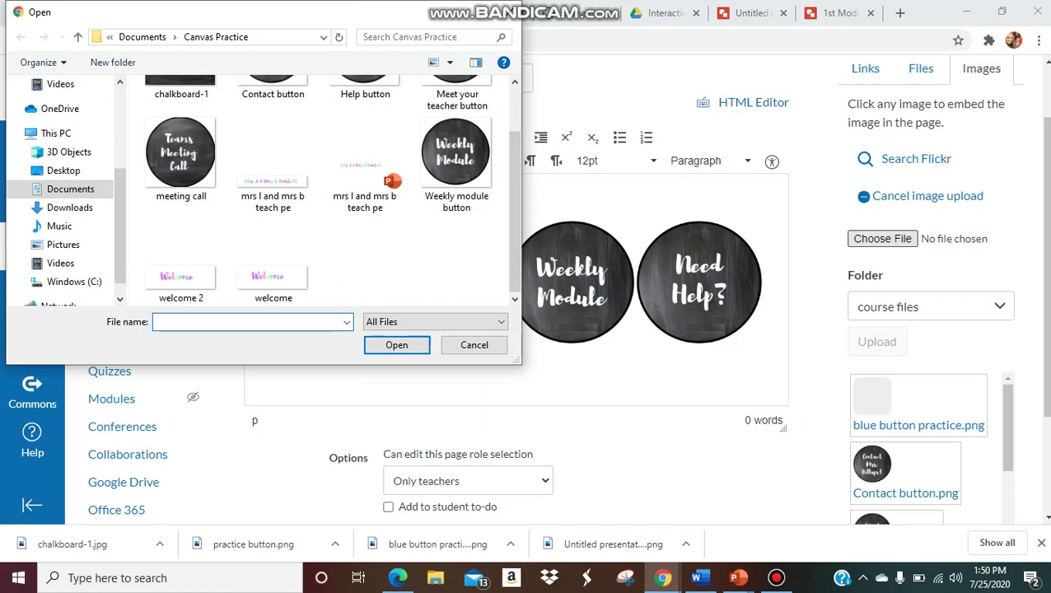
{"action": "left_click", "coordinate": [181, 262]}
{"action": "left_click", "coordinate": [397, 345]}
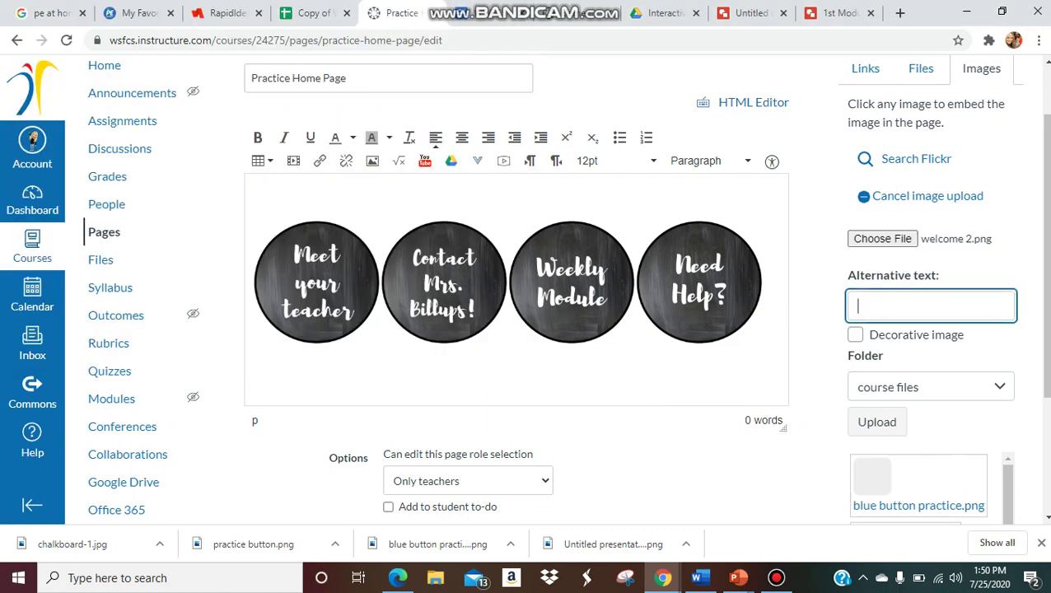
{"action": "type", "text": "welcome"}
{"action": "key", "text": "Return"}
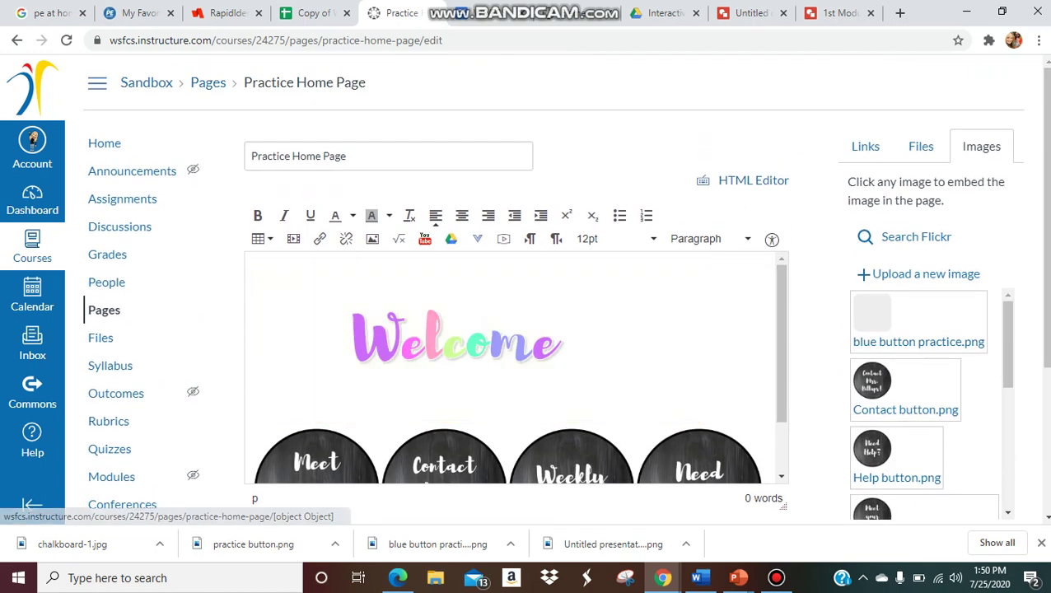
{"action": "left_click", "coordinate": [476, 344]}
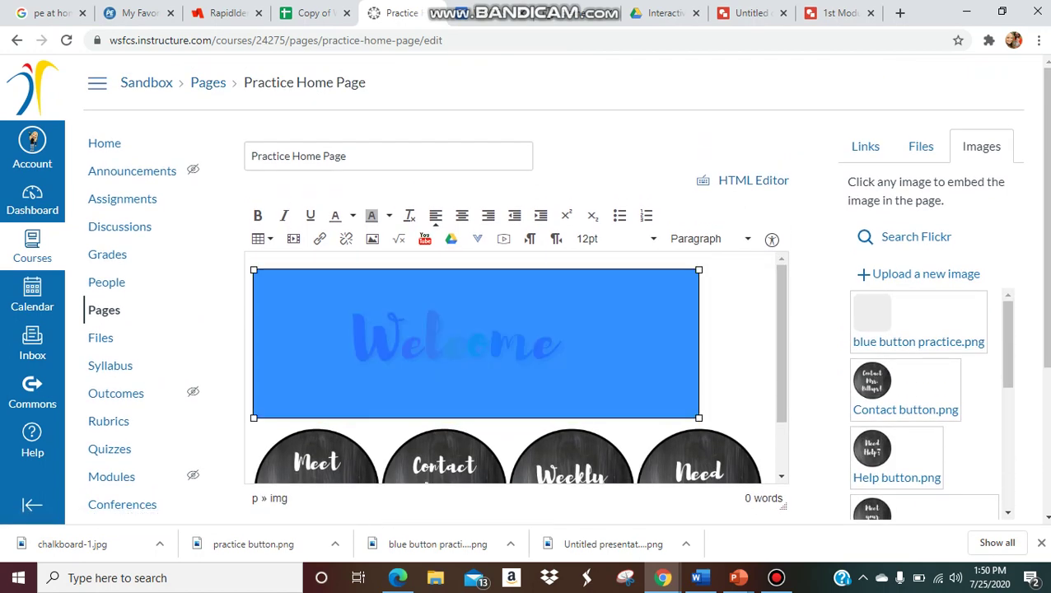
{"action": "left_click", "coordinate": [715, 402]}
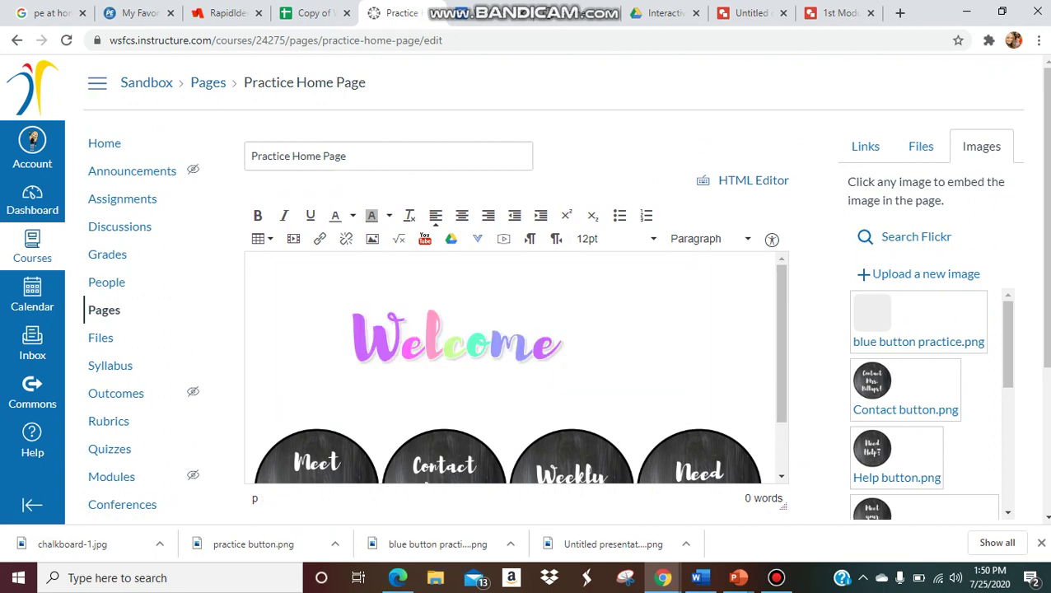
{"action": "scroll", "coordinate": [517, 367], "scroll_direction": "down", "scroll_amount": 1}
{"action": "scroll", "coordinate": [517, 367], "scroll_direction": "up", "scroll_amount": 1}
{"action": "left_click", "coordinate": [476, 344]}
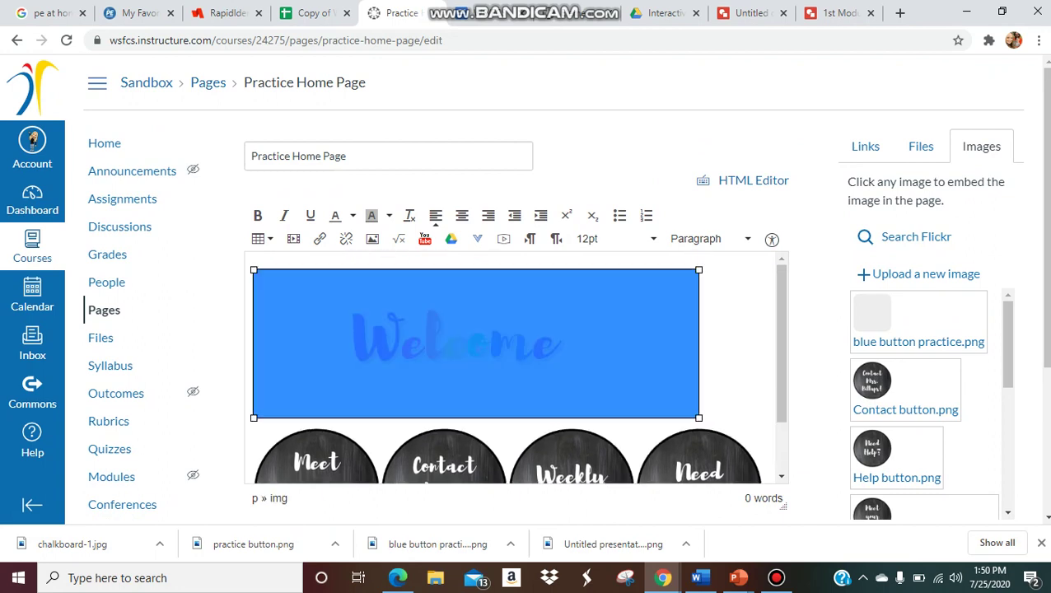
{"action": "key", "text": "Right"}
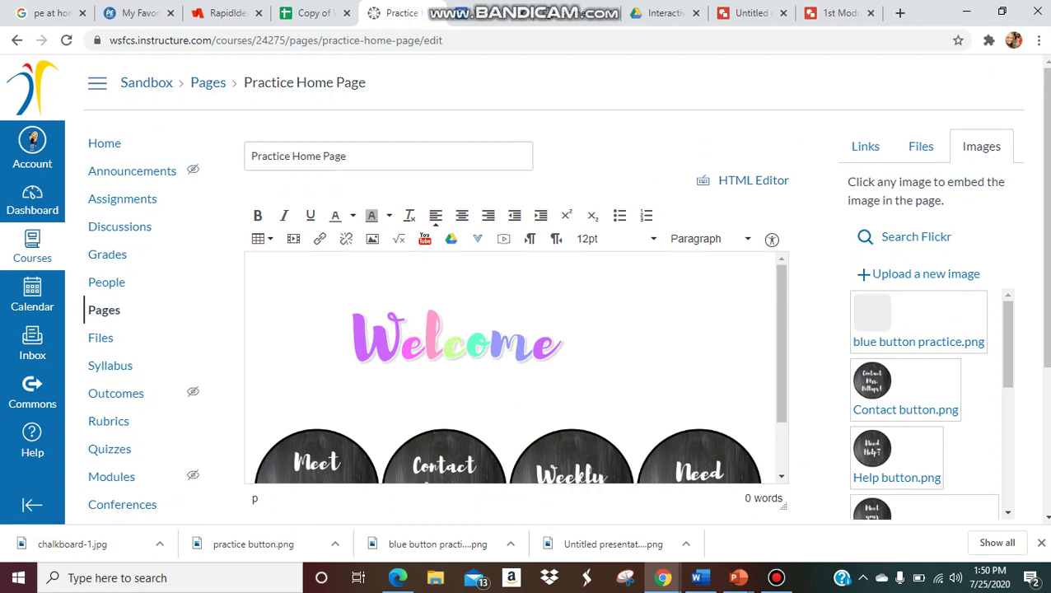